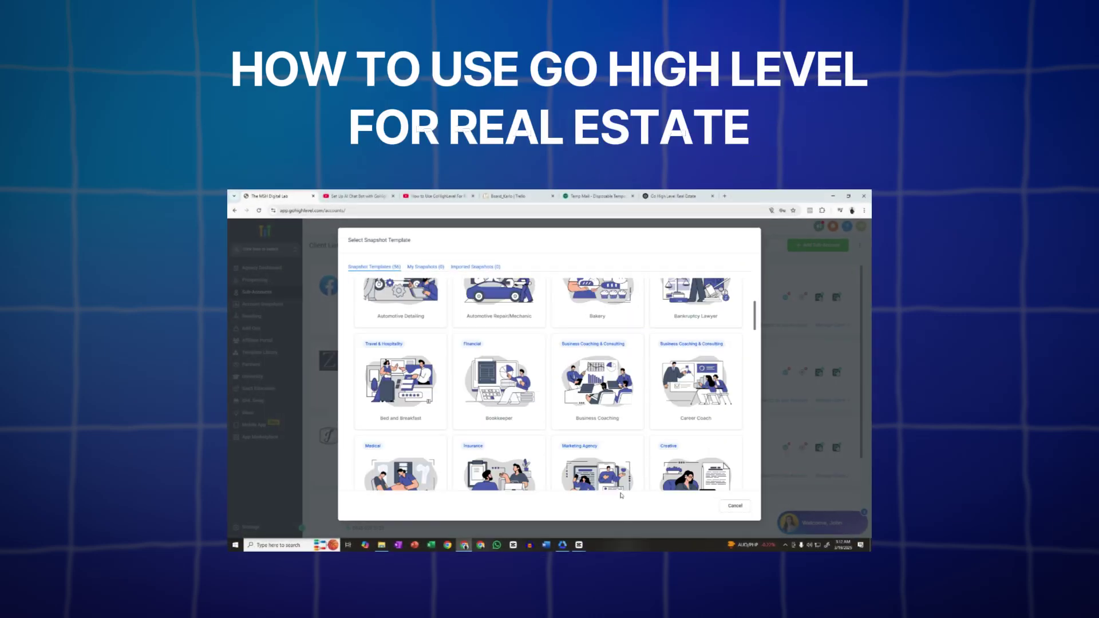
- Scroll to the Real Estate cards and open the Real Estate Agent snapshot's setup guide
scroll(615, 446, "down", 5)
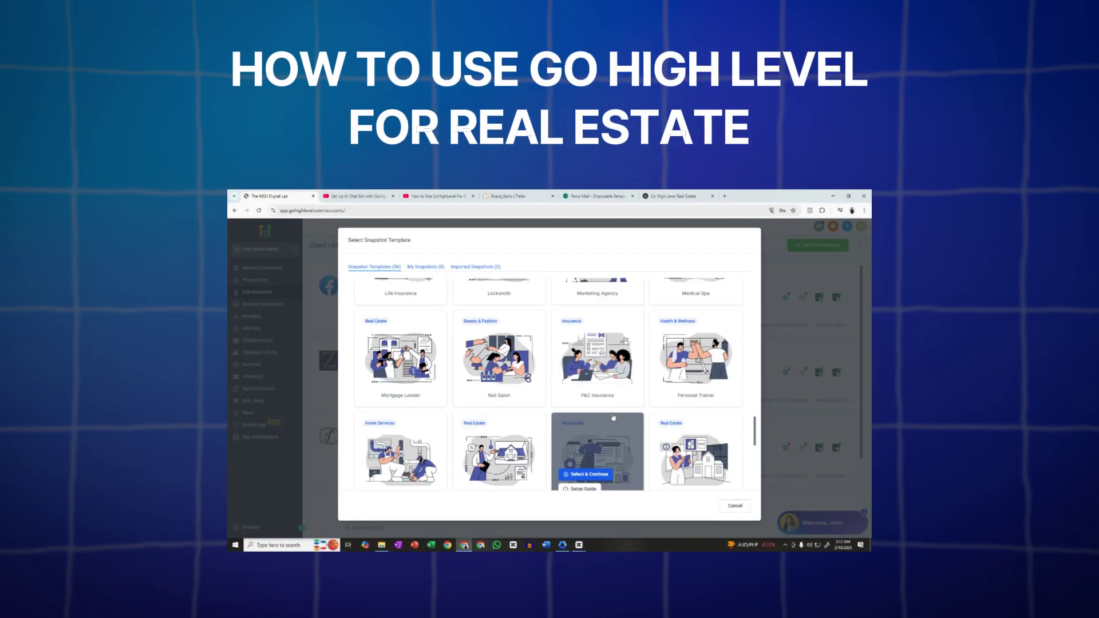
scroll(613, 416, "down", 1)
left_click(566, 404)
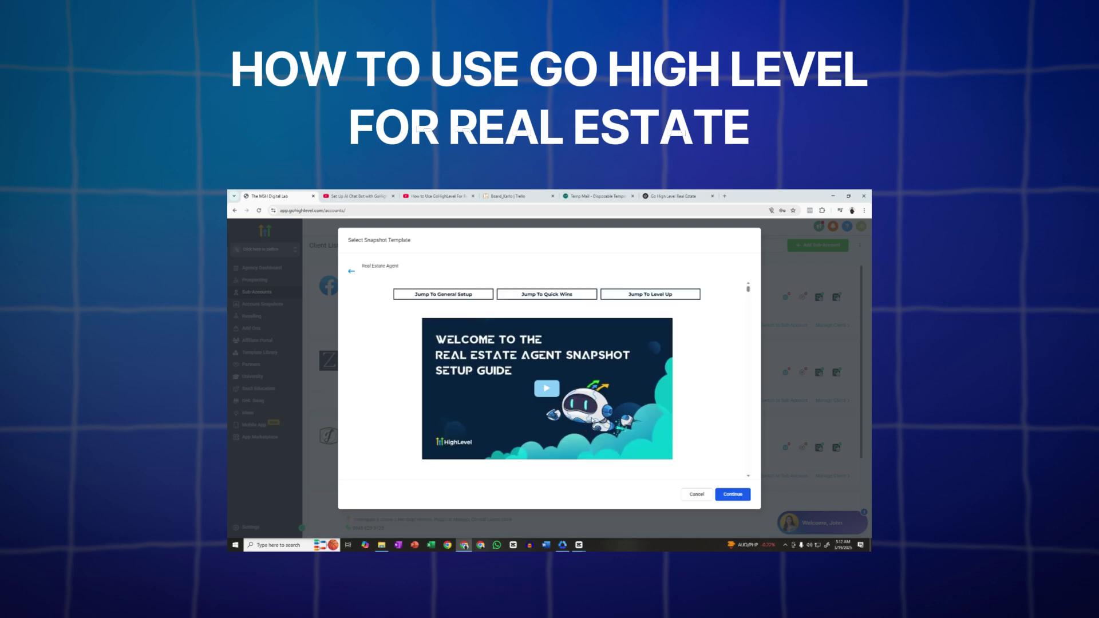
scroll(592, 419, "down", 5)
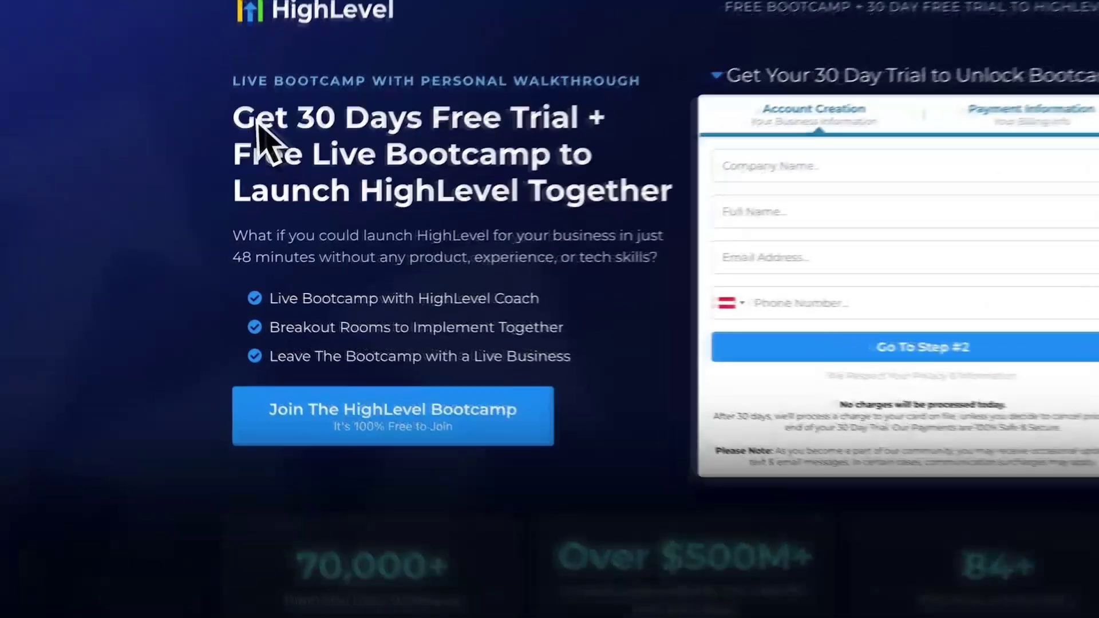
- Highlight the 30-day free trial and $2,784 in bonuses headlines, then scroll to the video
left_click_drag(233, 117, 623, 114)
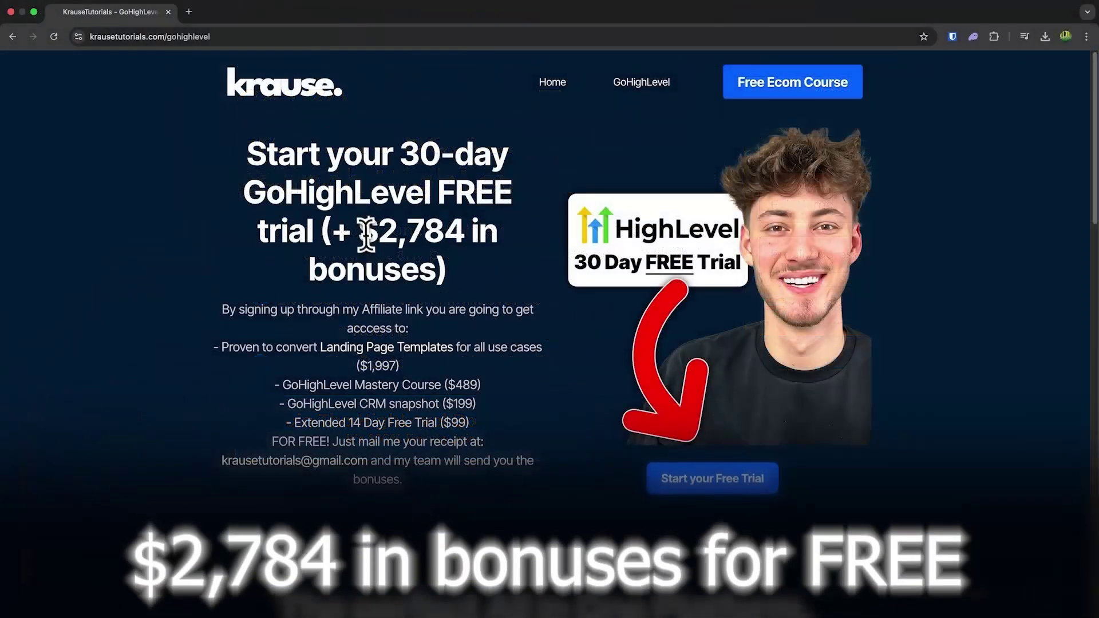
left_click_drag(359, 231, 436, 264)
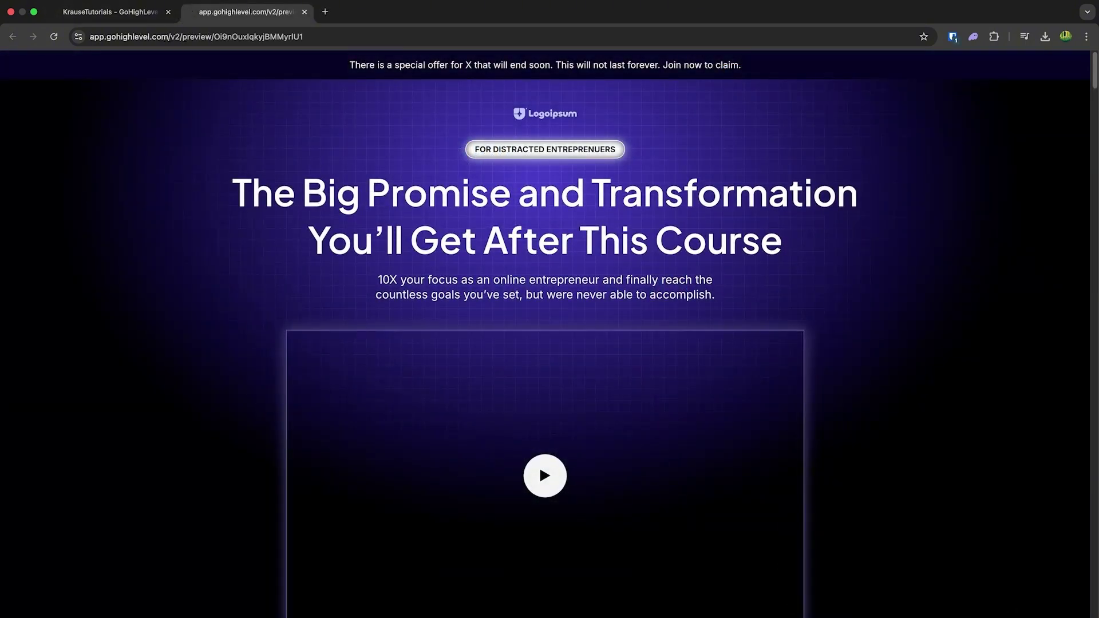
scroll(539, 465, "down", 4)
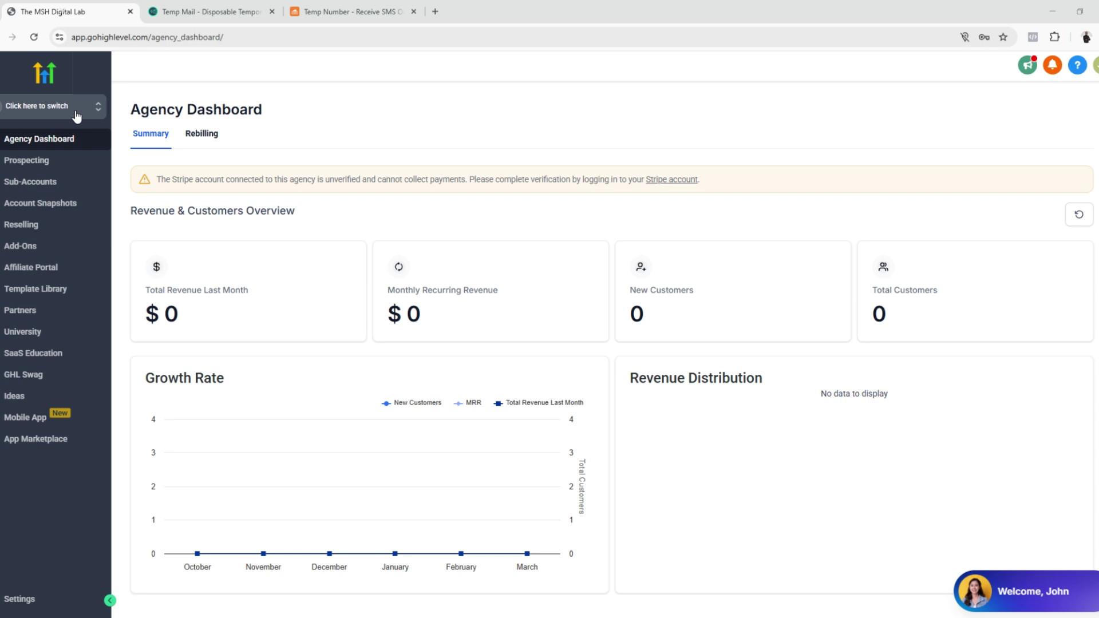
- Go through the sub-account switcher to the Sub-Accounts client list
left_click(77, 117)
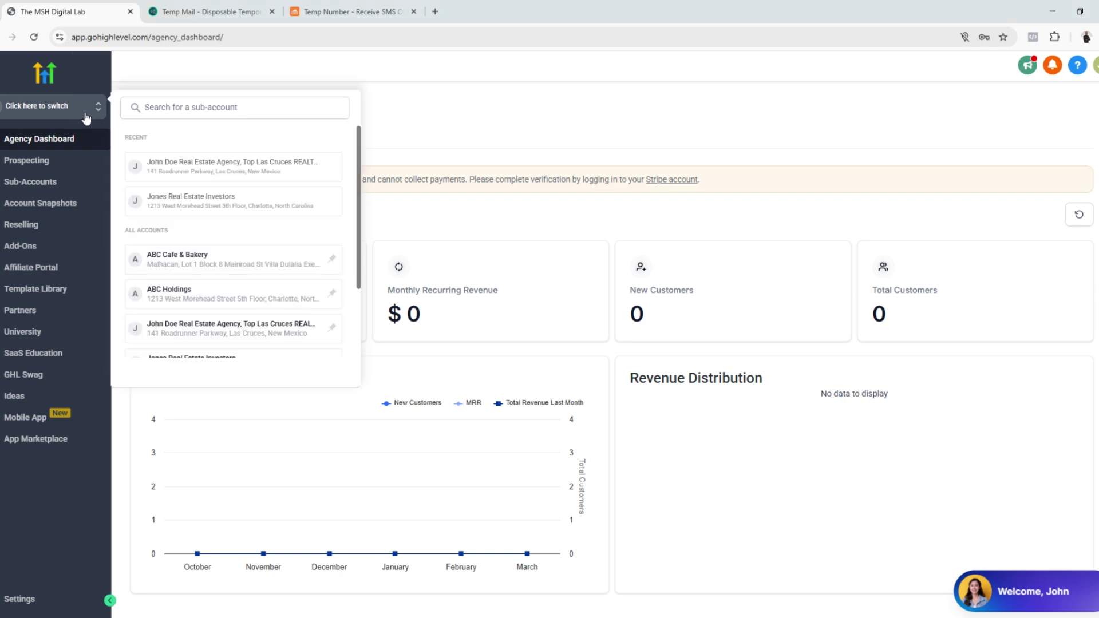
left_click(417, 183)
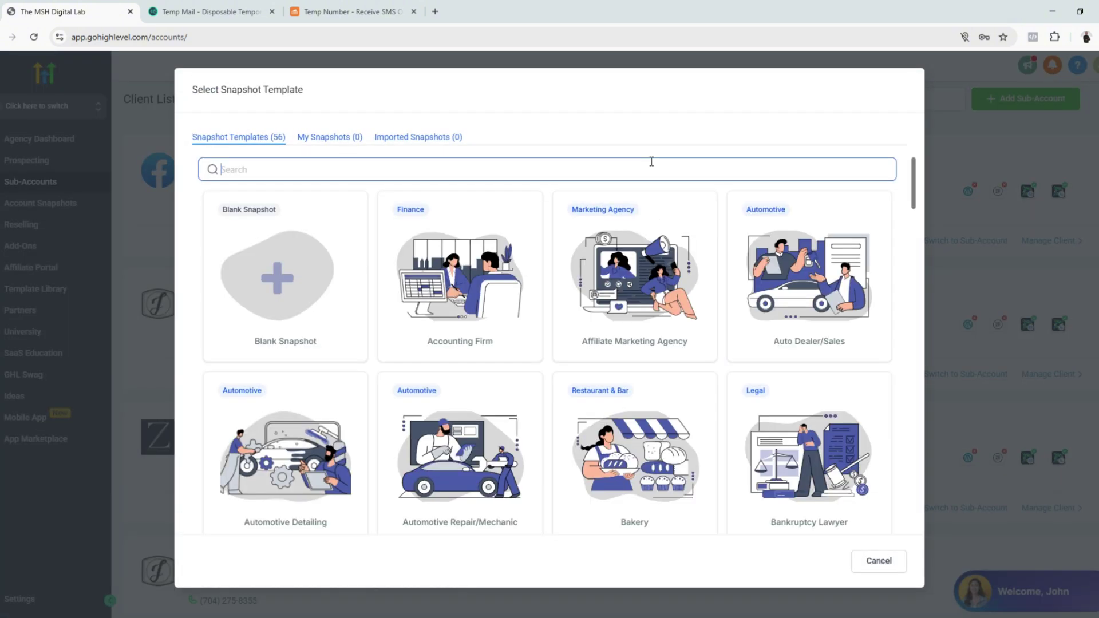
- Search the snapshot templates for 'Real', then replace the search with 'Property'
type("Real")
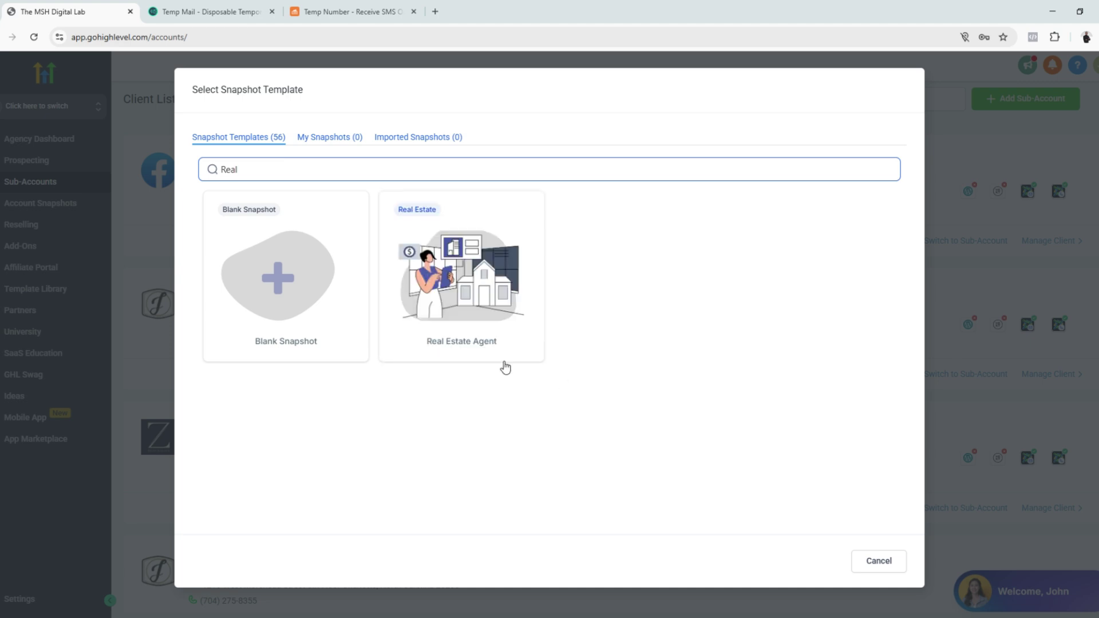
mouse_move(504, 362)
key("ctrl+a")
type("Property")
mouse_move(531, 335)
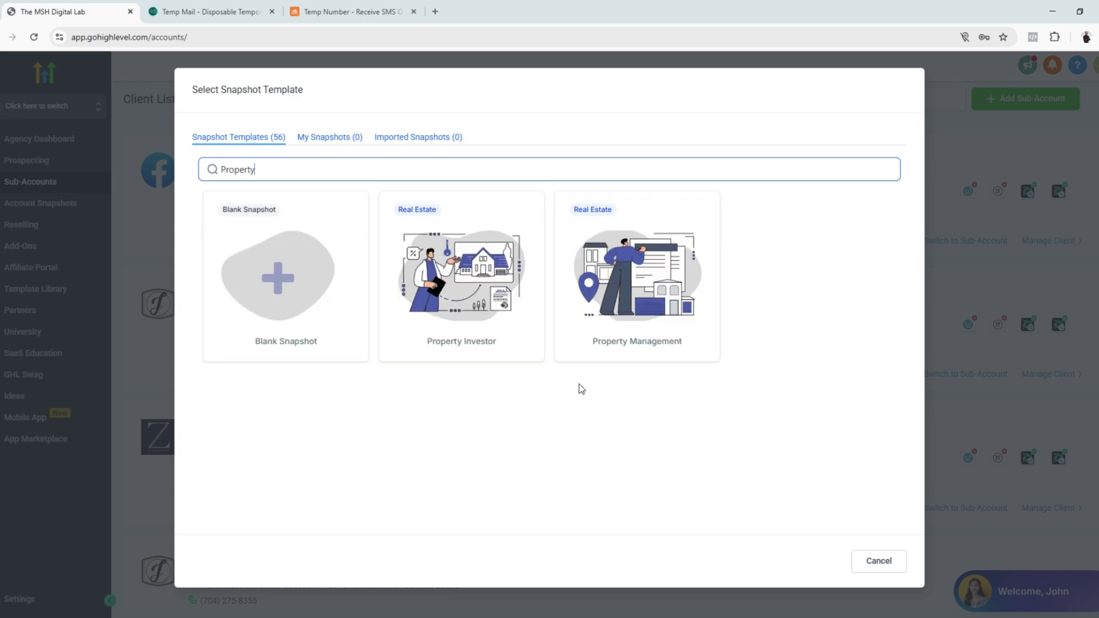
mouse_move(458, 362)
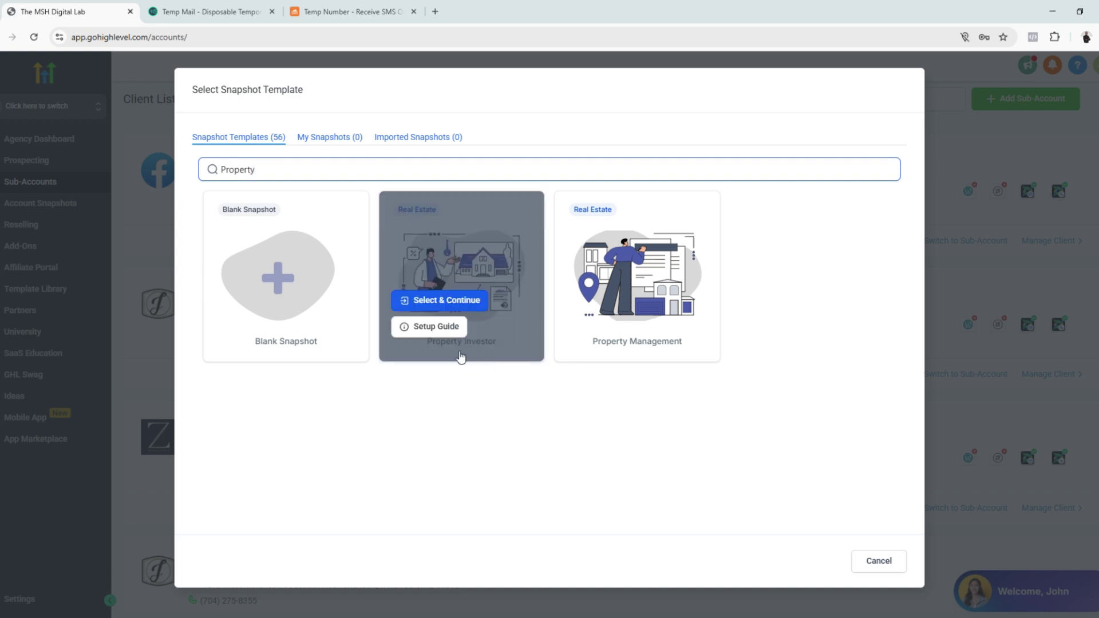
mouse_move(610, 320)
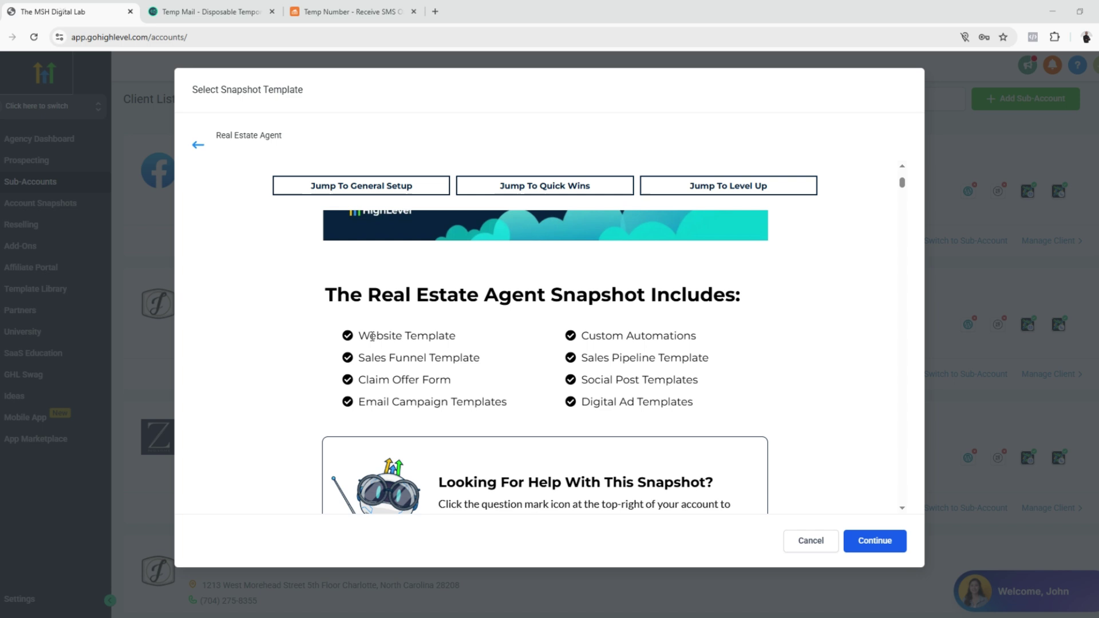
- Highlight the included Website, Sales Funnel, Claim Offer Form and Email Campaign templates
left_click_drag(350, 338, 483, 361)
left_click(414, 375)
left_click_drag(371, 380, 530, 413)
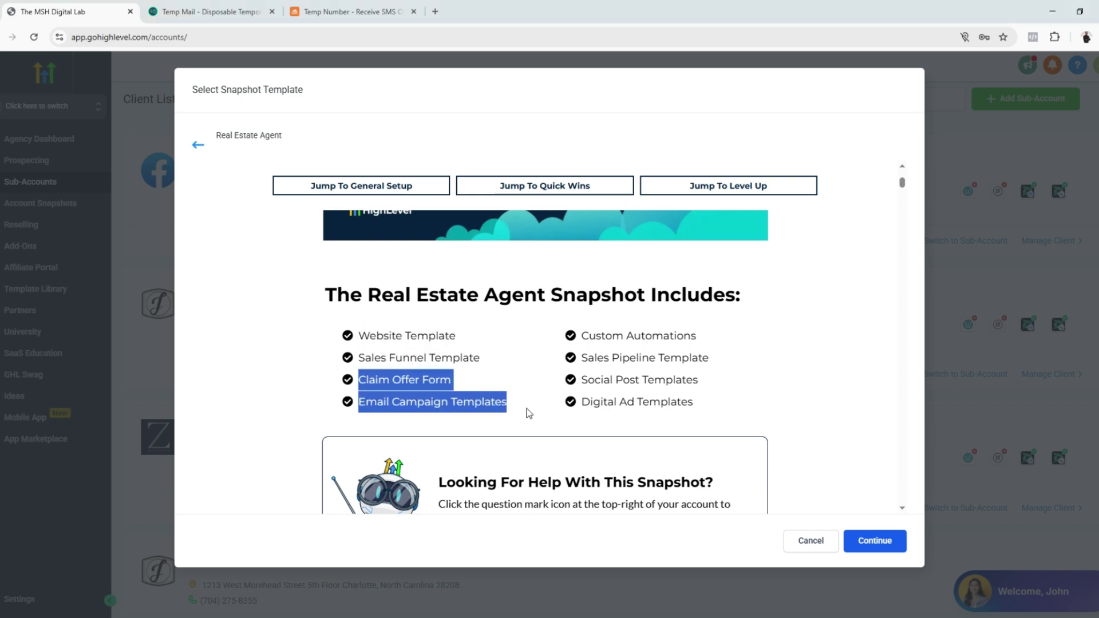
left_click(531, 402)
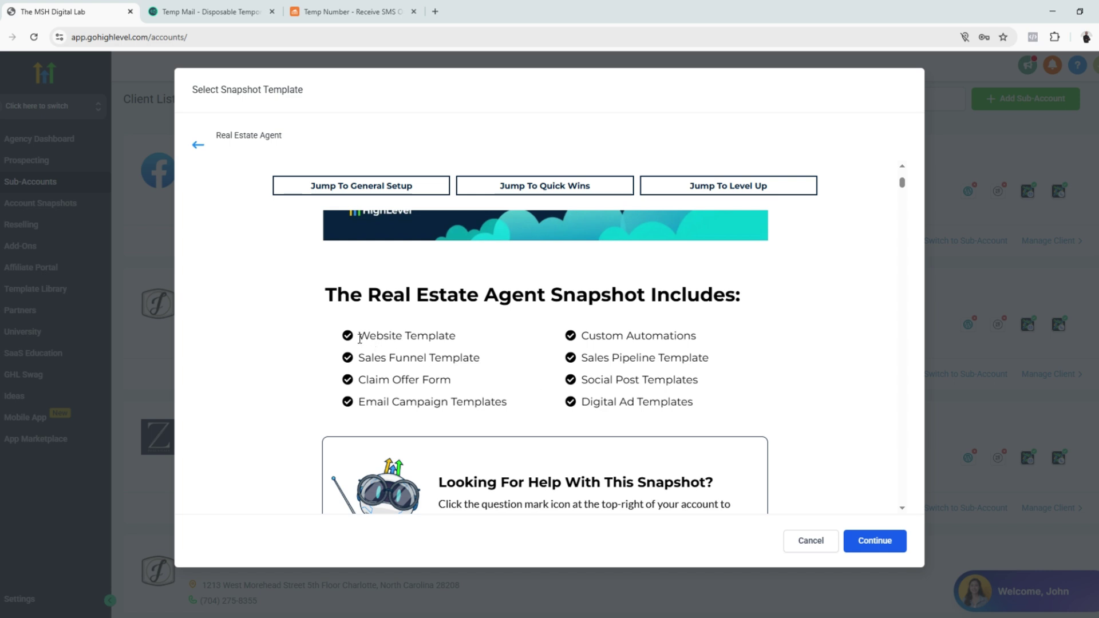
left_click_drag(359, 338, 694, 397)
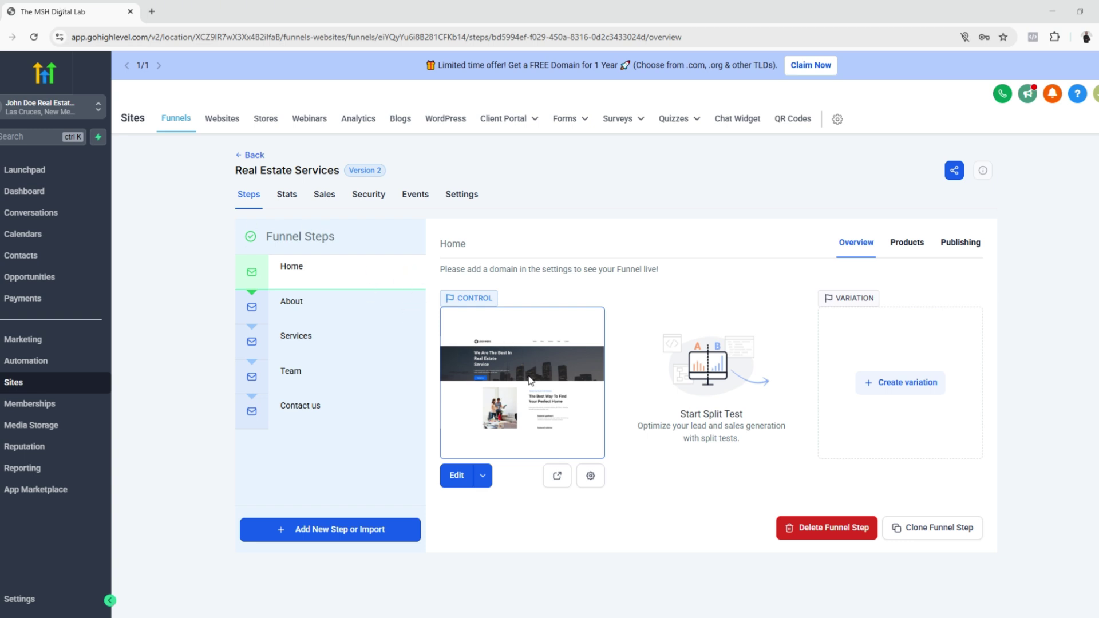
- Preview the funnel's Home page in a new tab and scroll through it
left_click(564, 485)
scroll(618, 391, "down", 5)
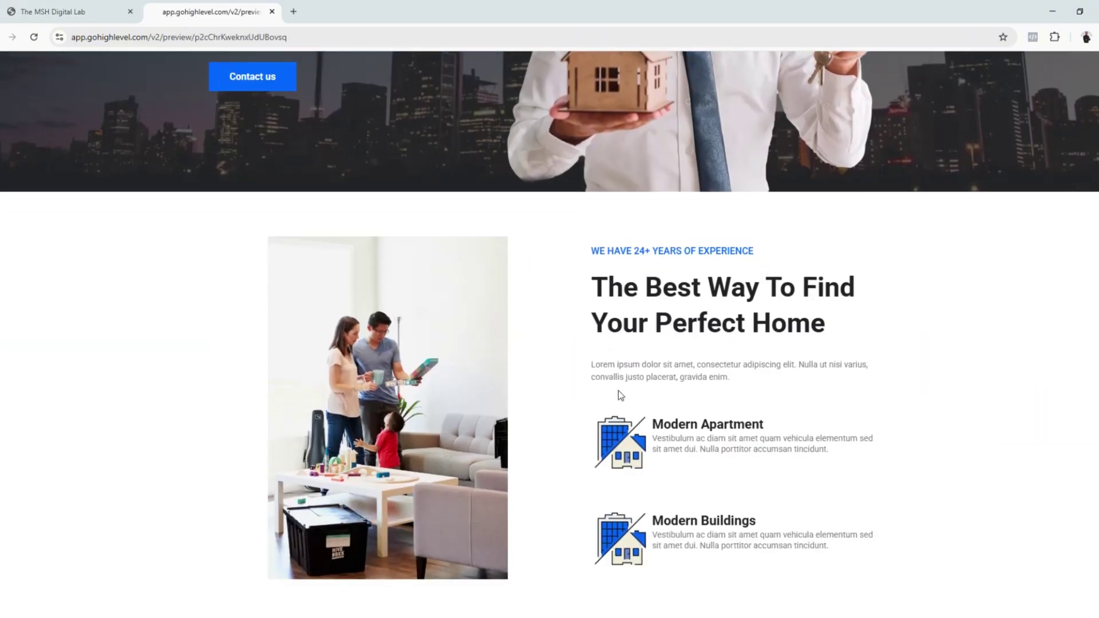
scroll(619, 390, "down", 5)
scroll(618, 391, "up", 4)
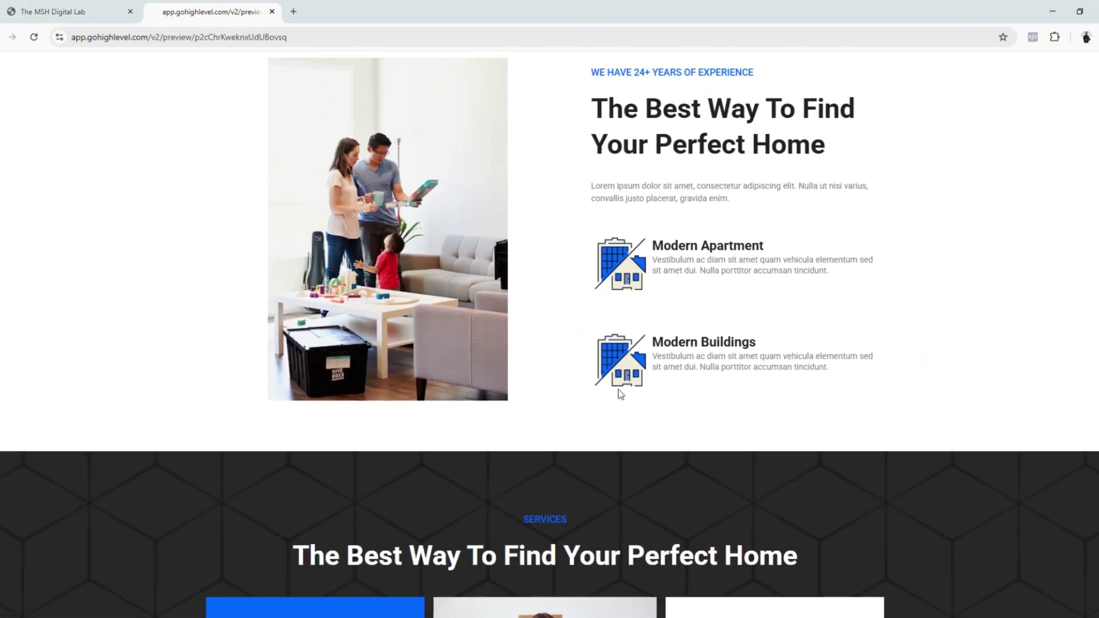
scroll(582, 377, "down", 18)
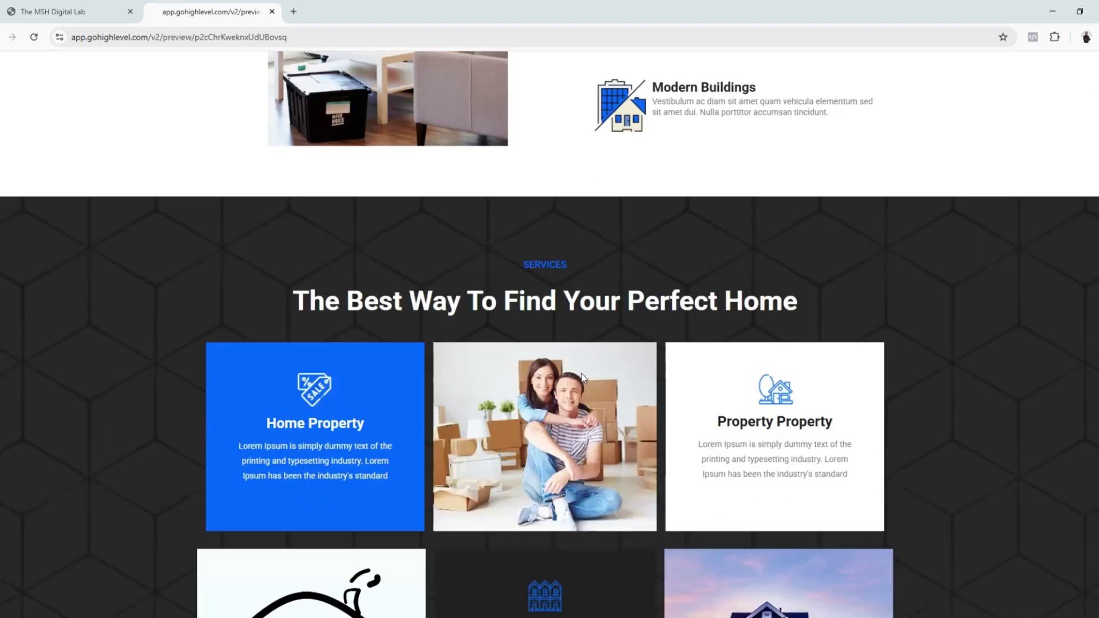
scroll(581, 375, "down", 10)
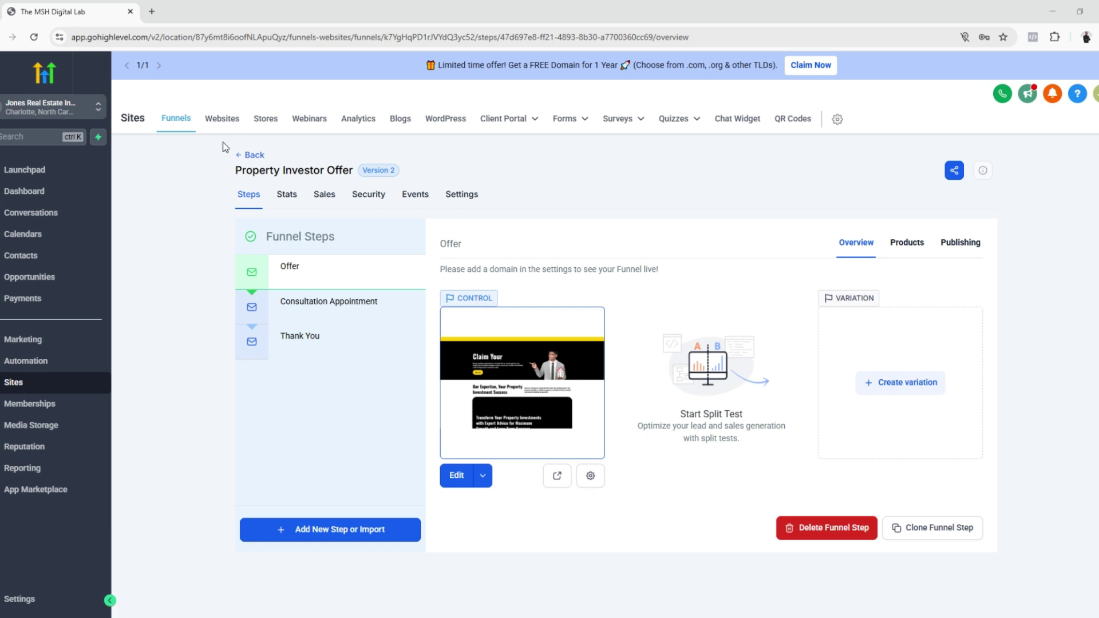
- Preview the Property Investor Offer page and scroll down to its FAQ section
left_click(557, 475)
scroll(539, 376, "down", 5)
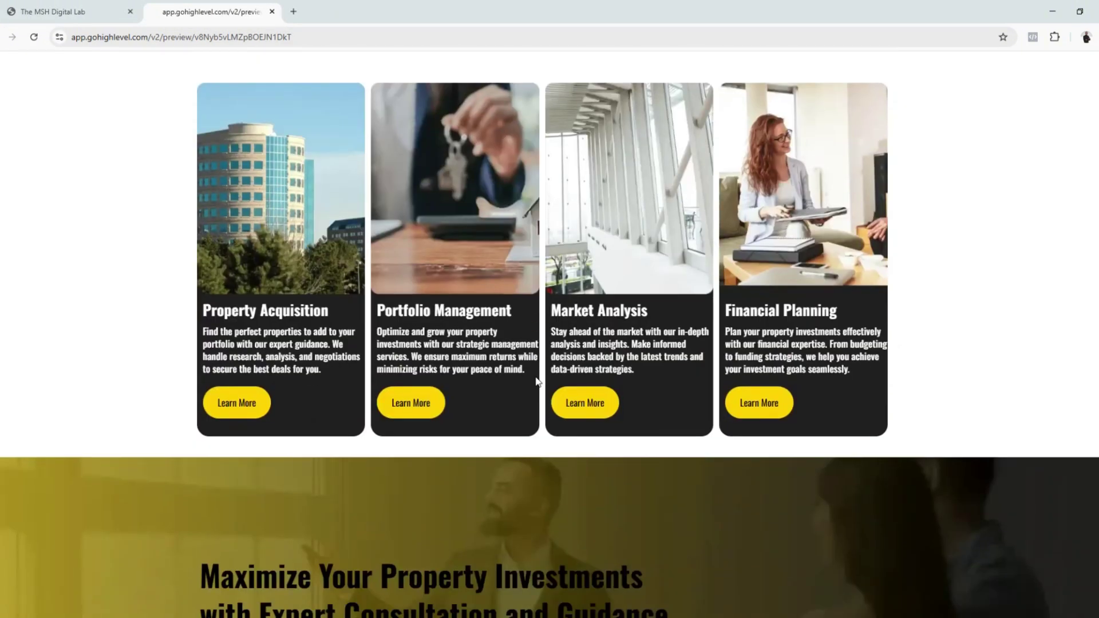
scroll(509, 404, "down", 4)
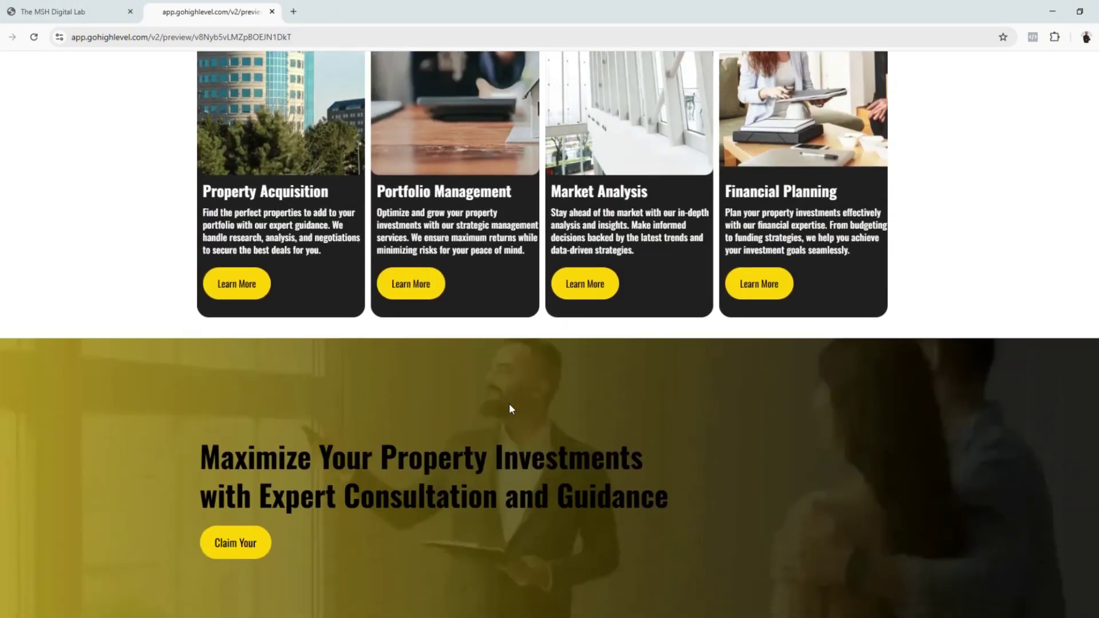
scroll(510, 404, "up", 3)
scroll(511, 409, "down", 12)
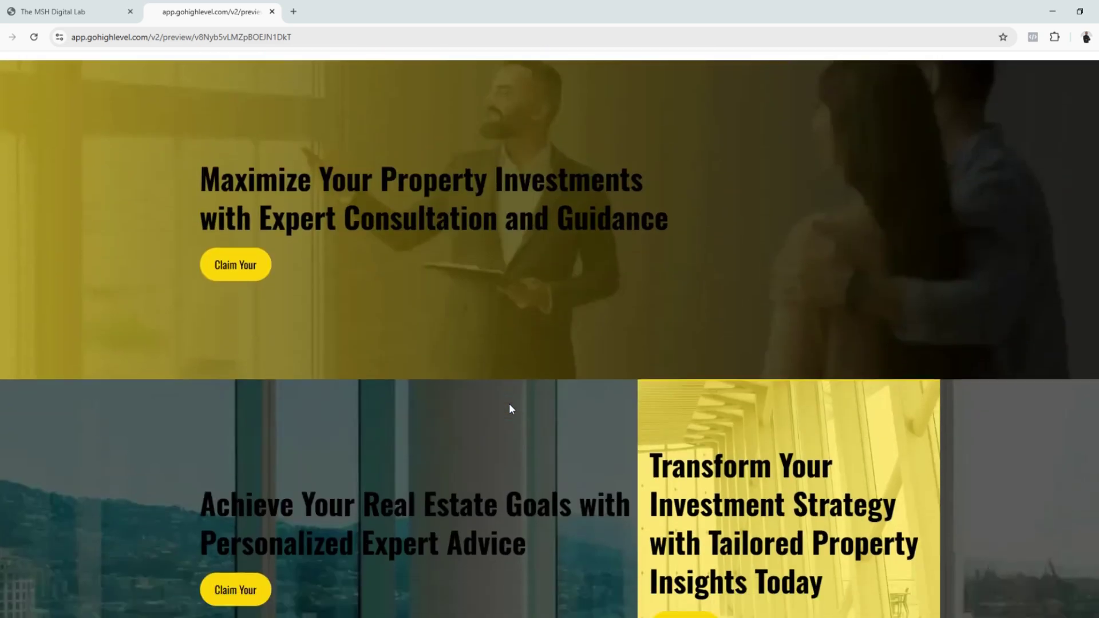
scroll(509, 404, "down", 4)
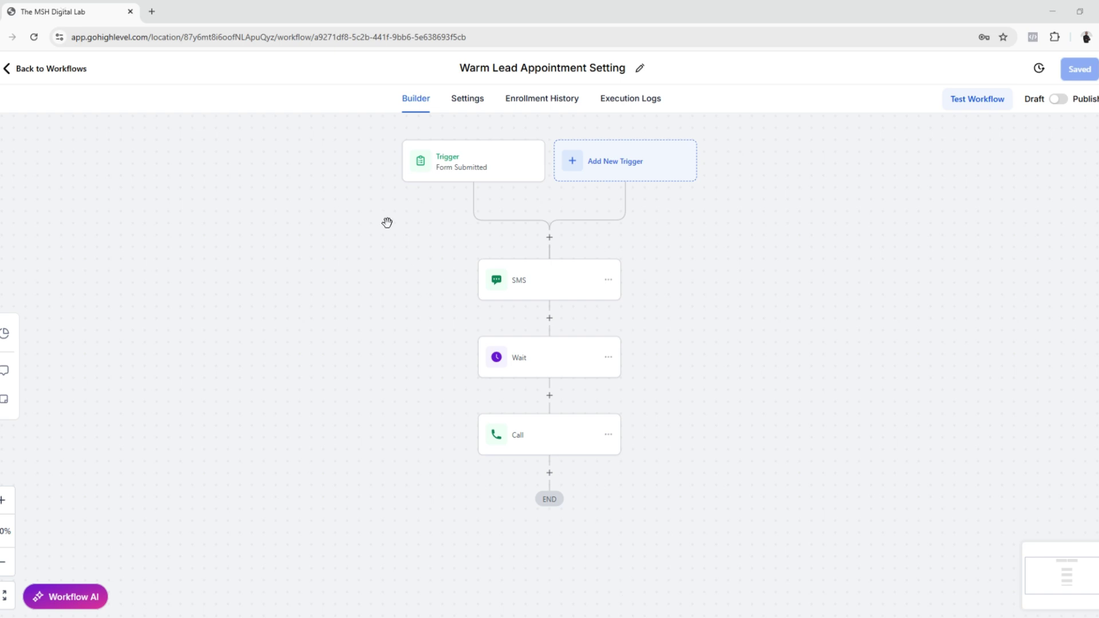
- Inspect the Form Submitted trigger's settings, then cancel without changes
left_click(475, 174)
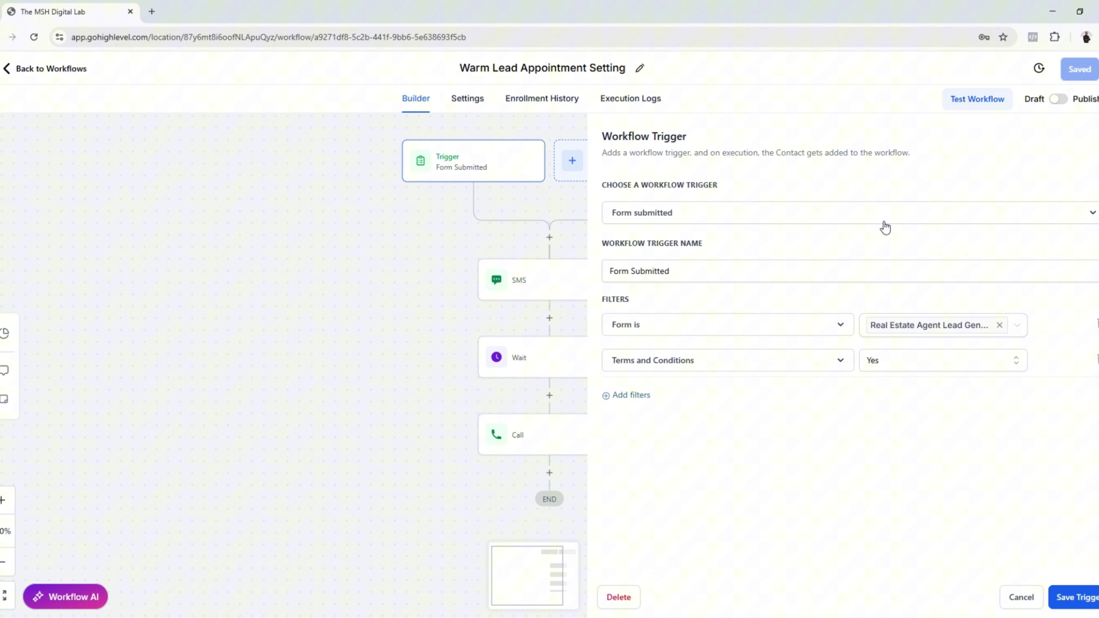
left_click(1022, 596)
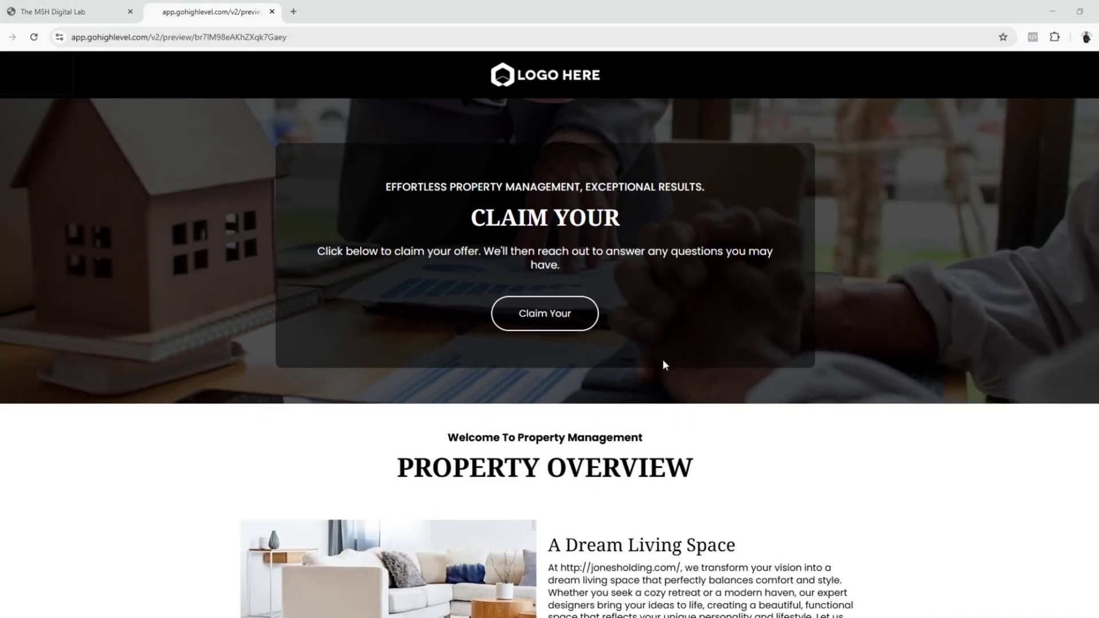
- Scroll to ABC Holdings and highlight all four service bullets
scroll(662, 360, "down", 4)
scroll(663, 362, "down", 10)
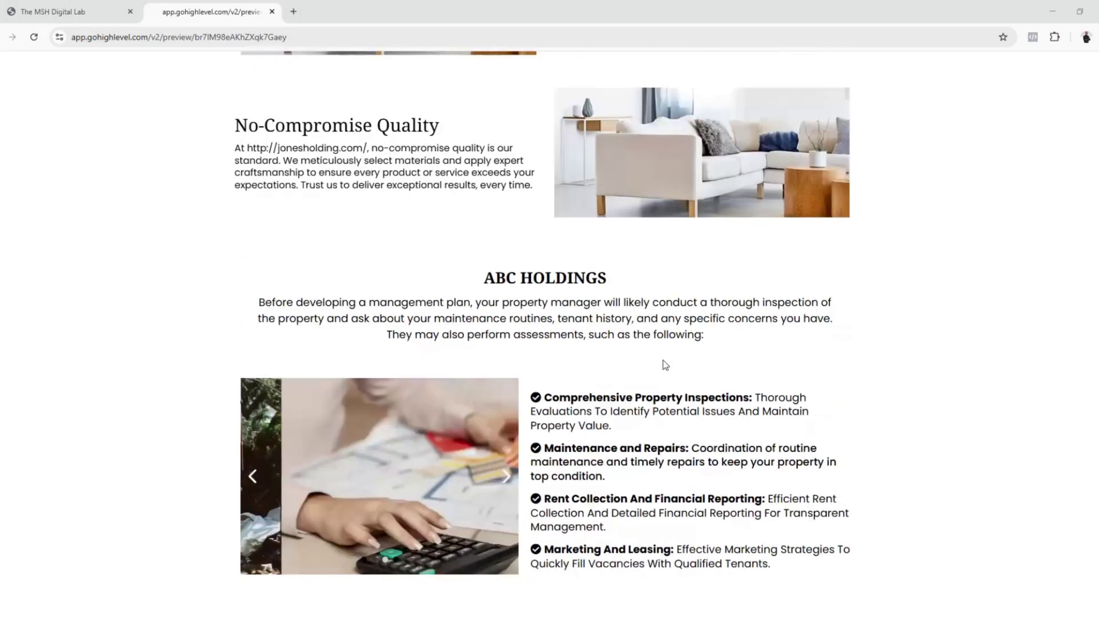
left_click_drag(533, 220, 783, 401)
left_click(744, 356)
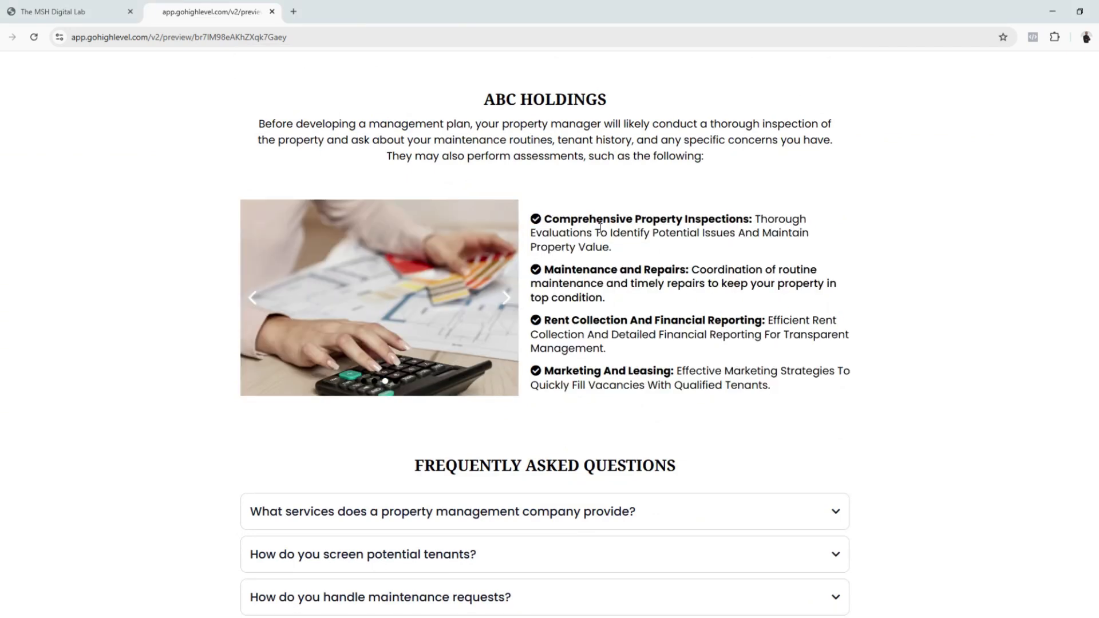
- Highlight the Maintenance and Repairs, Rent Collection and Marketing And Leasing bullets individually
left_click_drag(637, 219, 759, 233)
left_click(572, 267)
left_click_drag(534, 270, 665, 284)
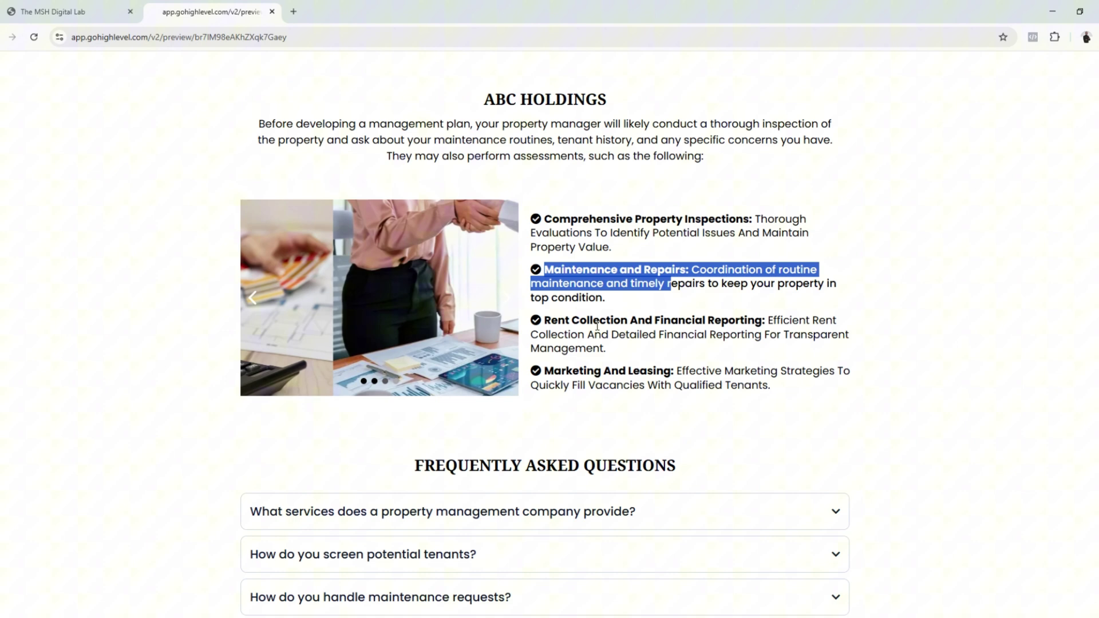
left_click(565, 324)
left_click_drag(558, 322, 671, 322)
left_click(560, 373)
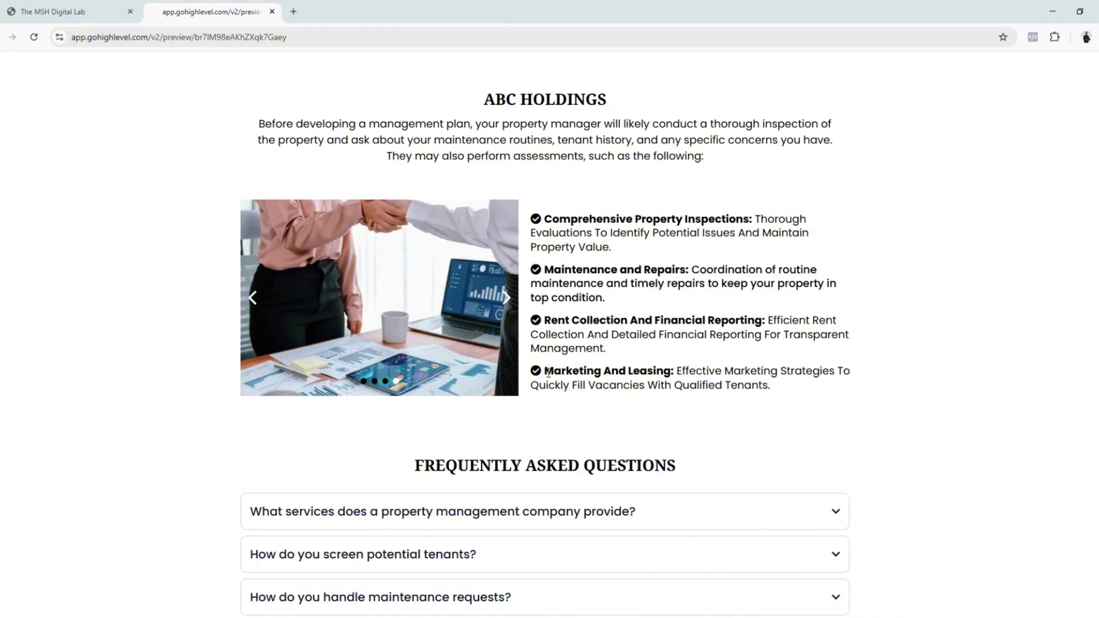
left_click_drag(544, 372, 715, 386)
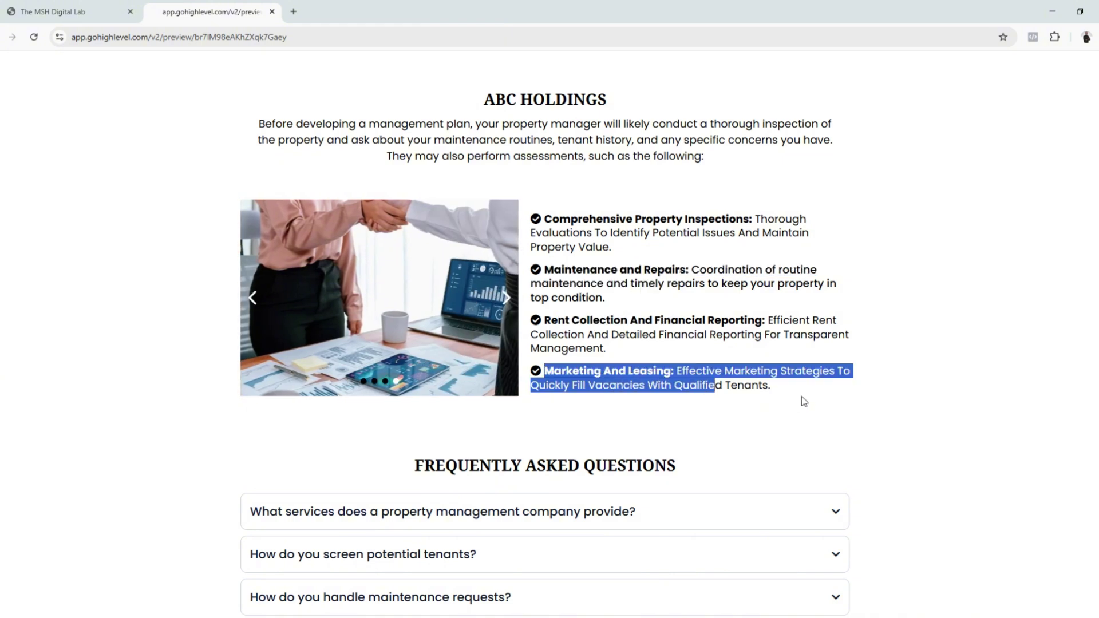
- Reselect the whole four-bullet services list and scroll around the preview
left_click_drag(801, 395, 518, 214)
scroll(684, 354, "up", 1)
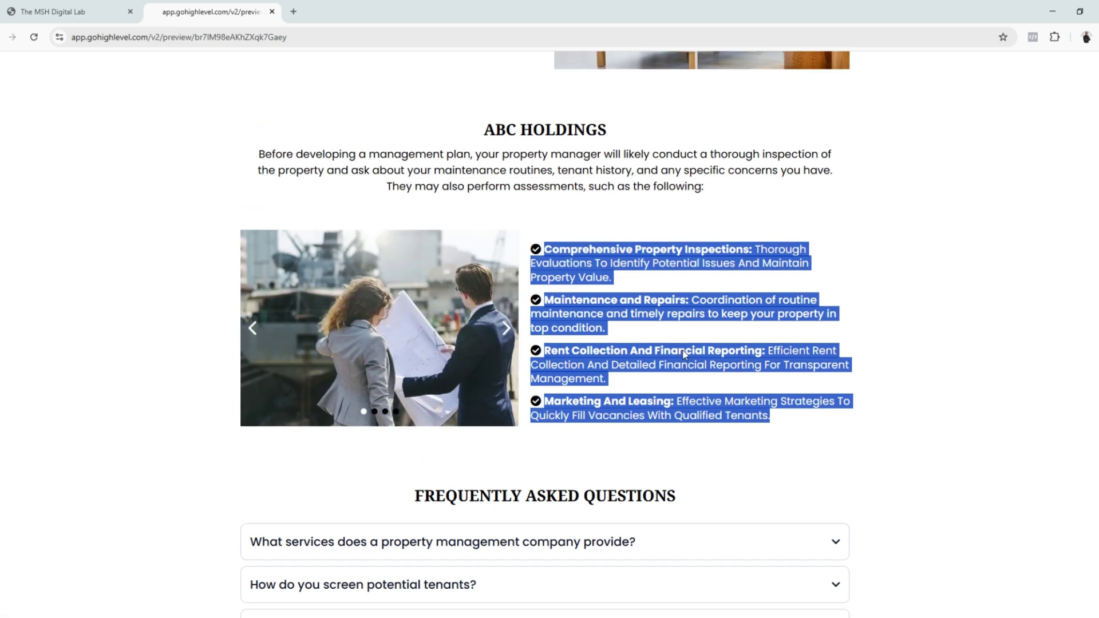
scroll(685, 354, "up", 3)
scroll(681, 351, "down", 3)
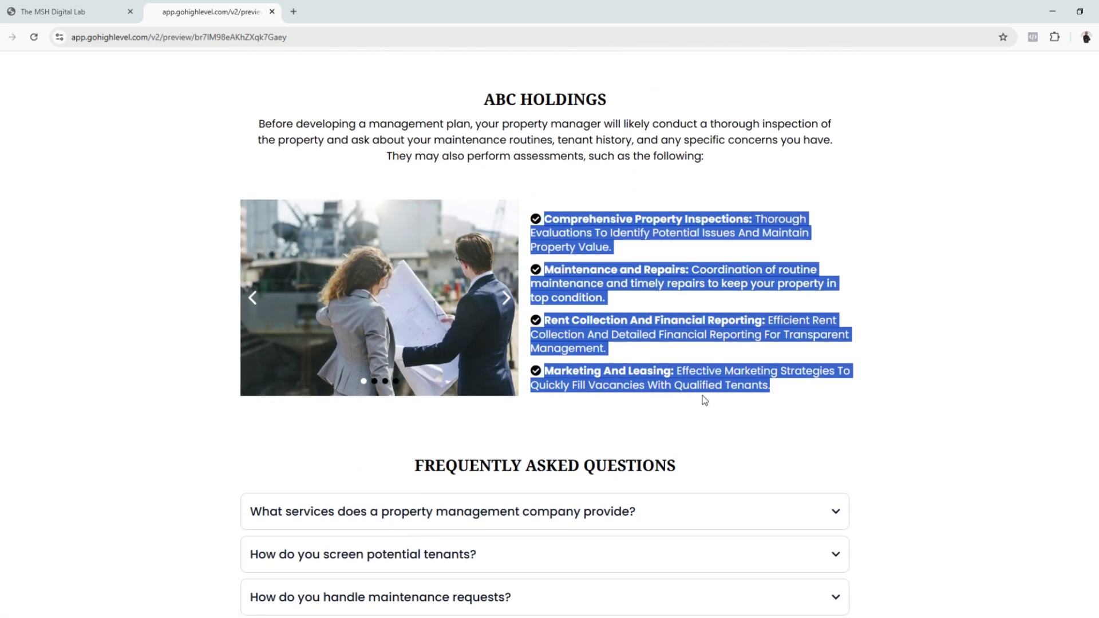
- Open the Maintenance Request workflow in the Builder
left_click(676, 596)
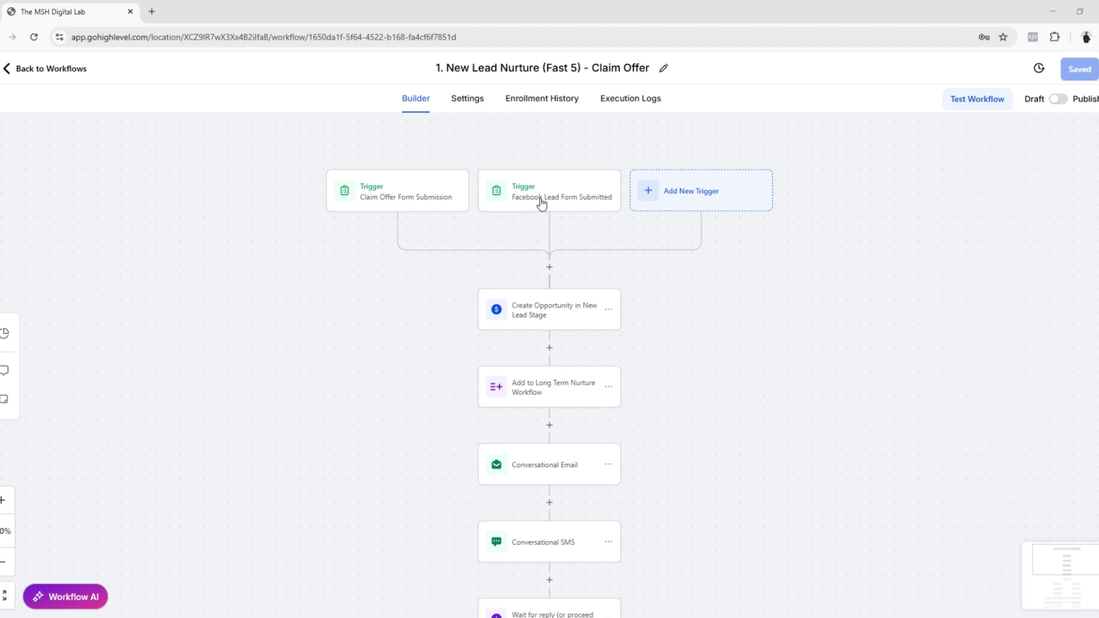
- Scroll the Claim Offer workflow from its triggers through the email, SMS and wait steps to the reply check
scroll(520, 228, "down", 1)
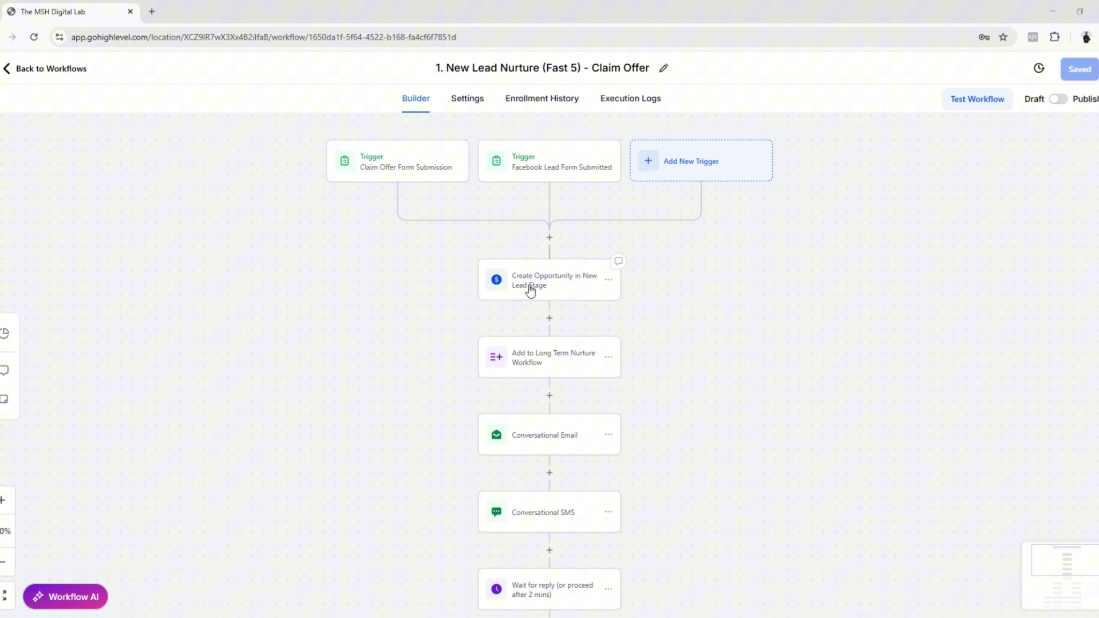
scroll(704, 368, "down", 2)
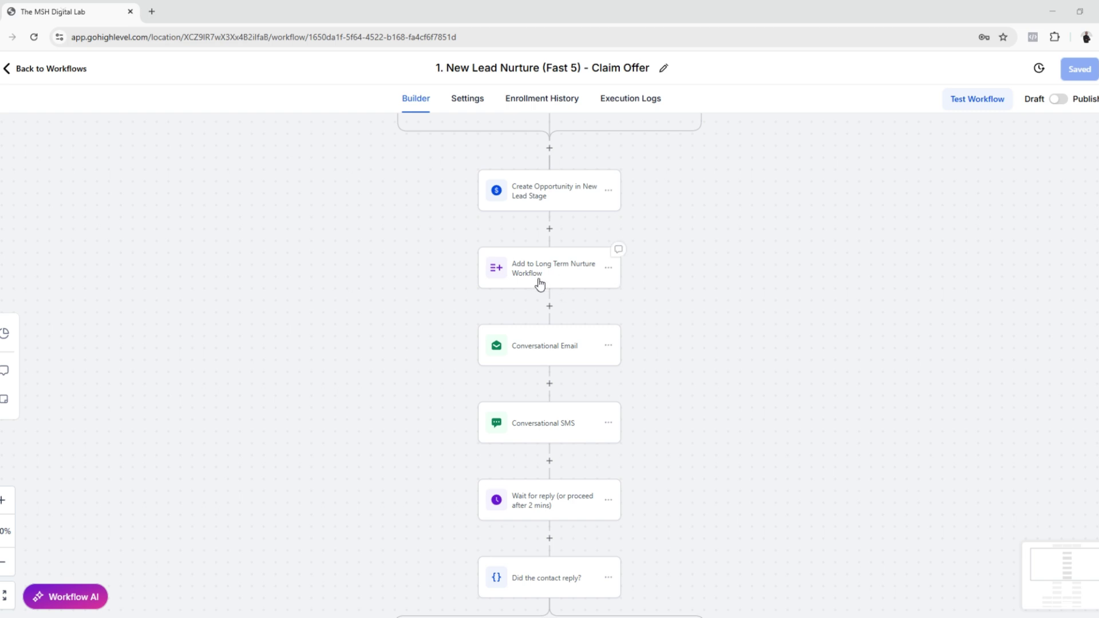
scroll(572, 295, "down", 2)
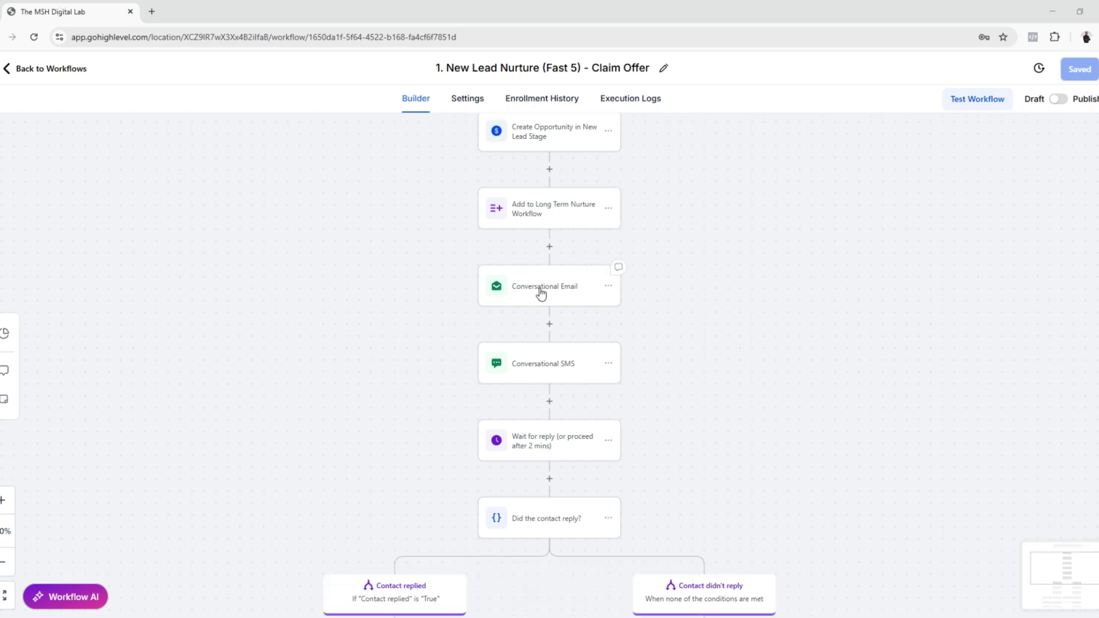
scroll(541, 289, "down", 1)
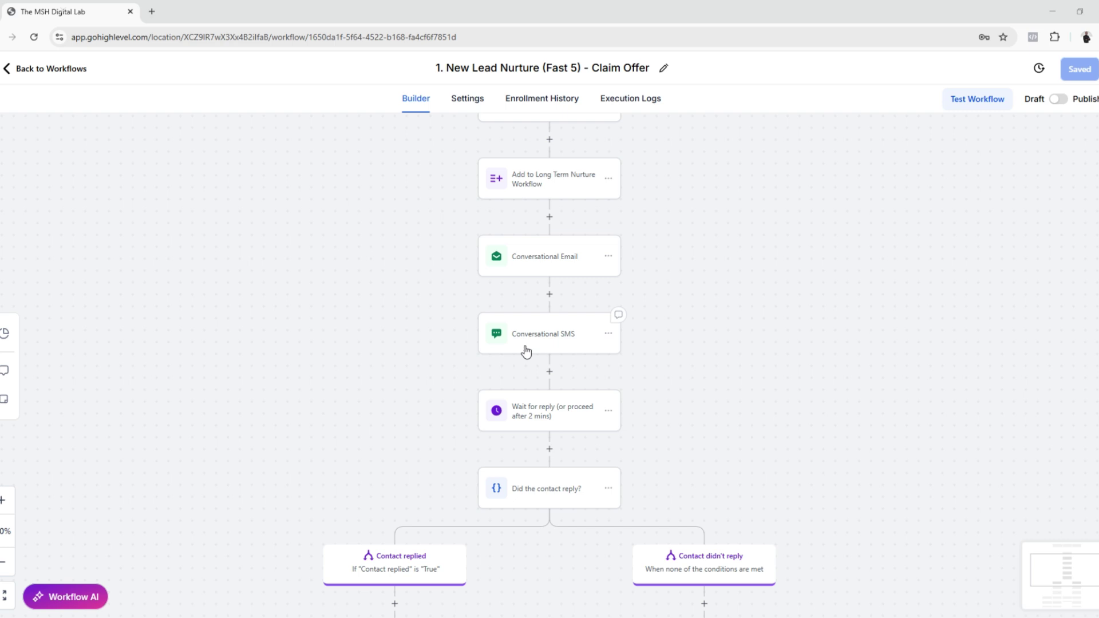
scroll(526, 351, "down", 2)
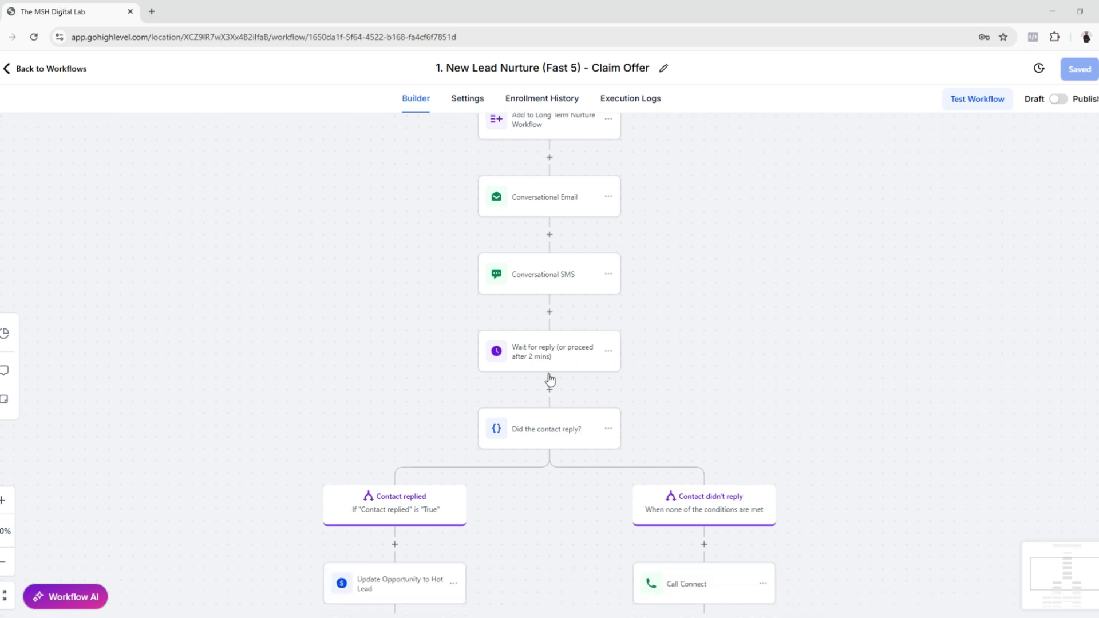
scroll(539, 373, "down", 3)
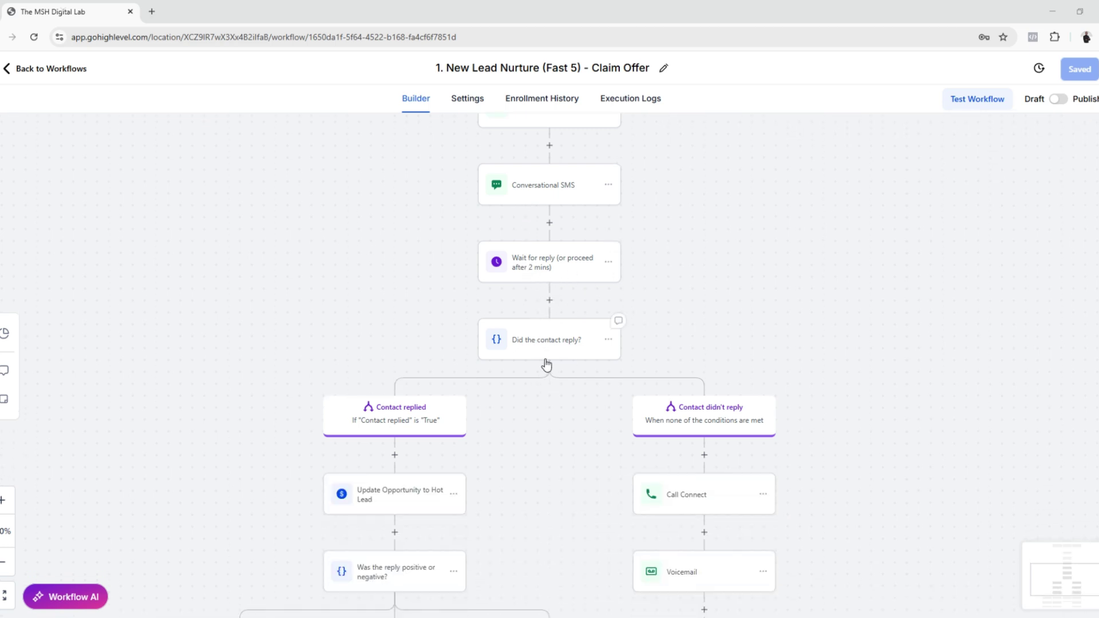
scroll(524, 360, "down", 1)
scroll(694, 410, "down", 3)
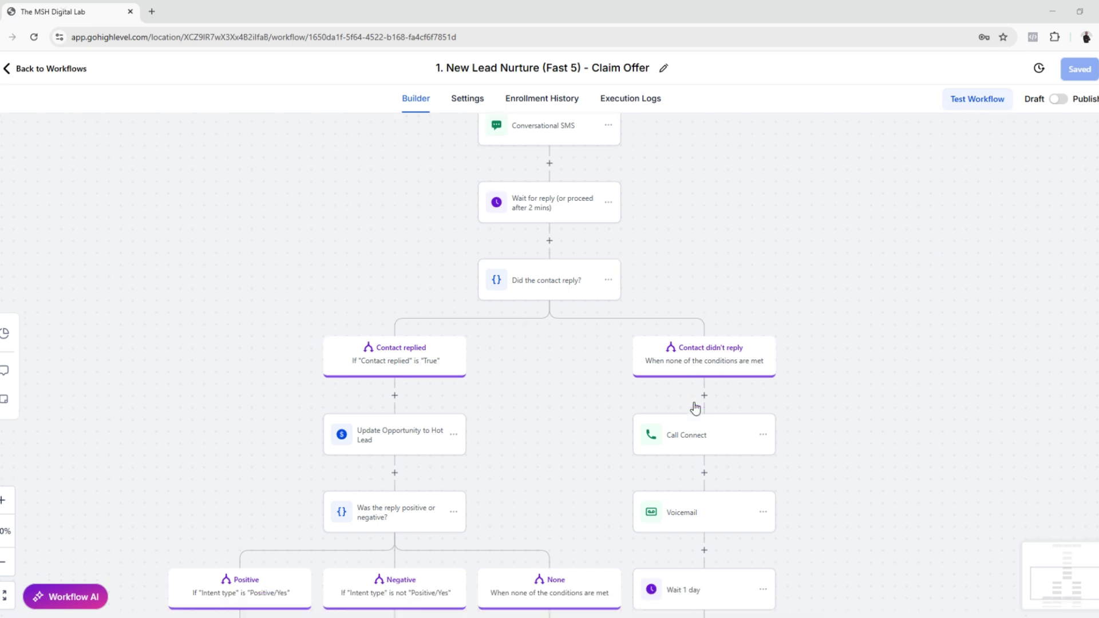
scroll(749, 393, "down", 1)
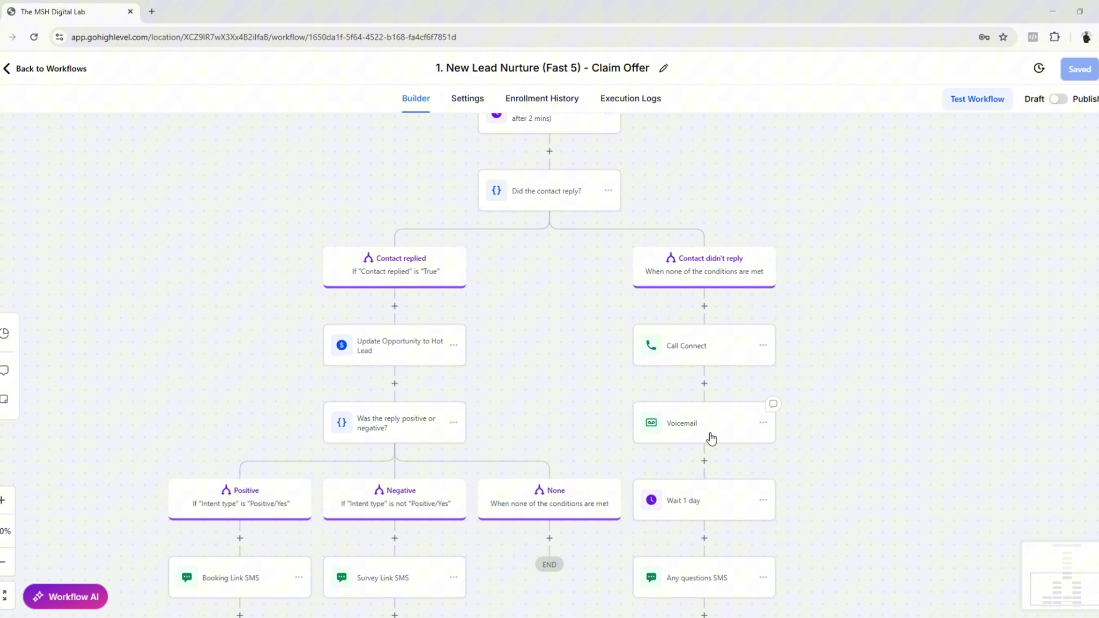
scroll(715, 436, "down", 3)
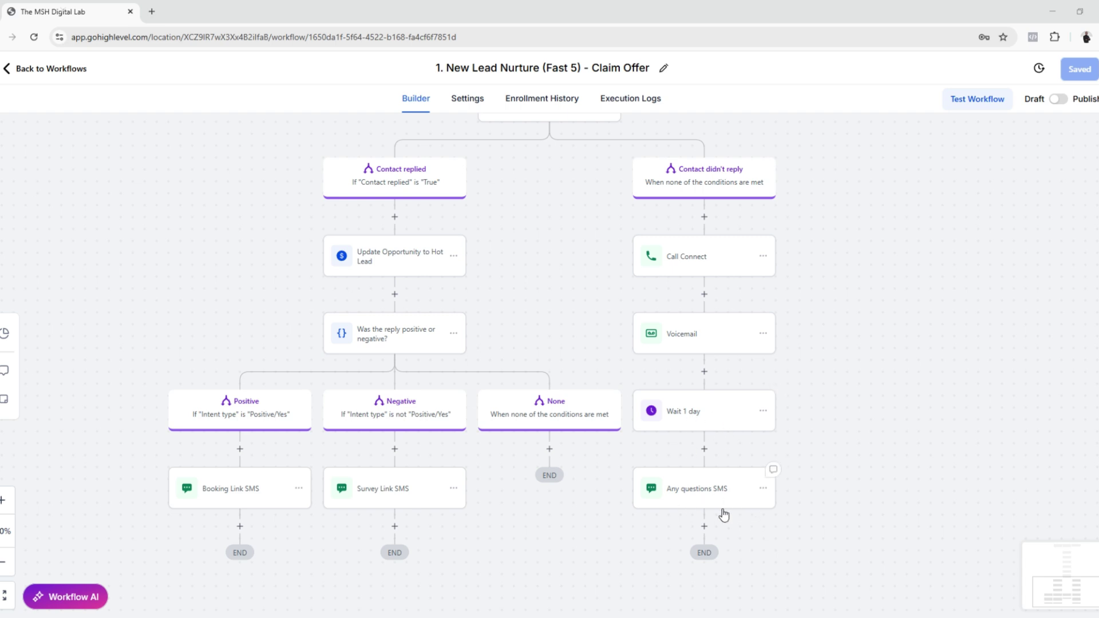
scroll(697, 510, "up", 2)
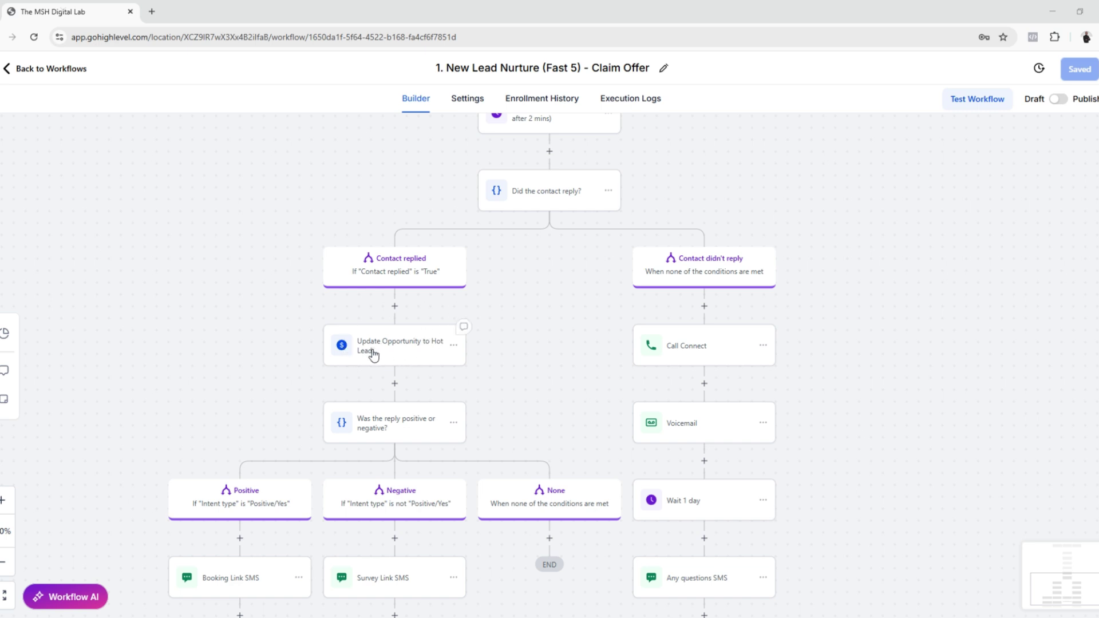
scroll(420, 358, "down", 1)
scroll(421, 358, "down", 2)
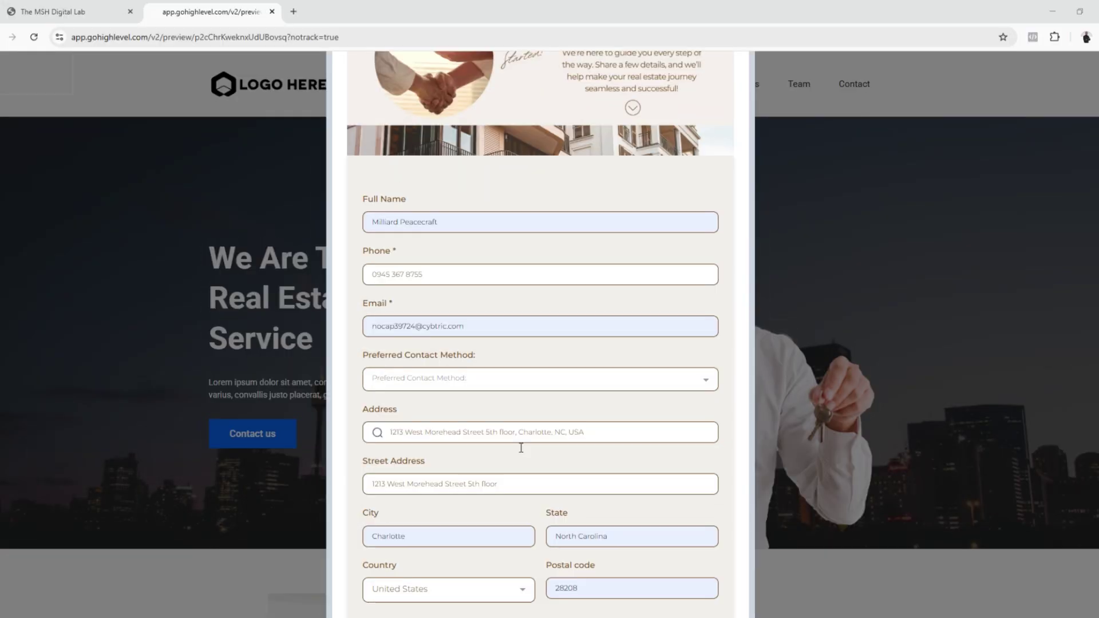
- Scroll to the bottom of the filled real estate lead form preview and submit it
scroll(521, 448, "down", 3)
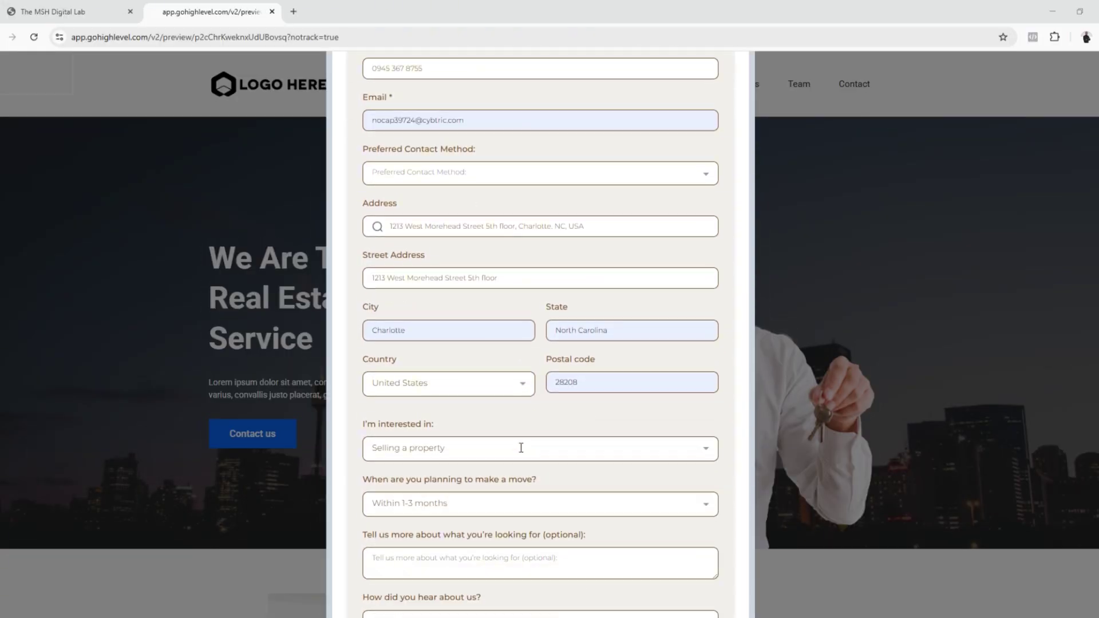
scroll(521, 448, "down", 3)
scroll(625, 465, "up", 8)
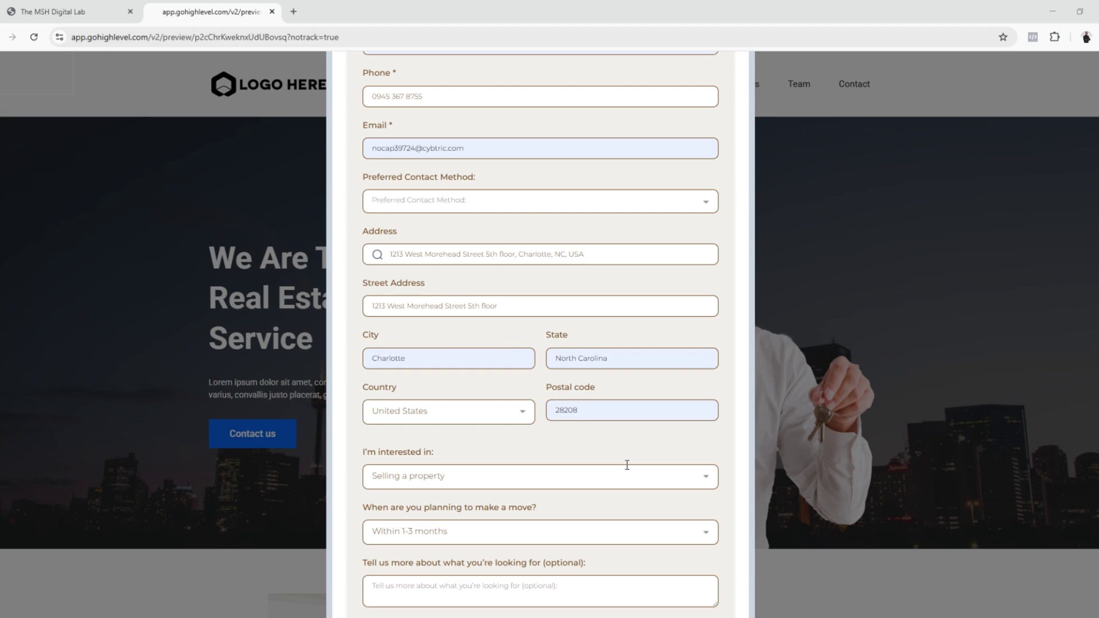
scroll(485, 382, "down", 3)
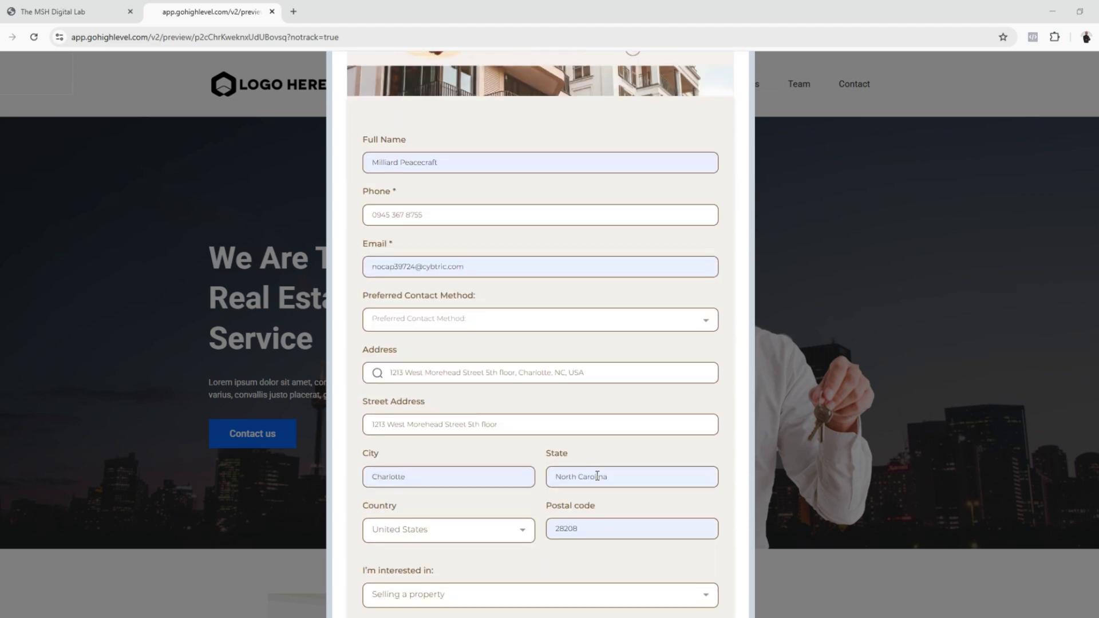
scroll(597, 476, "down", 6)
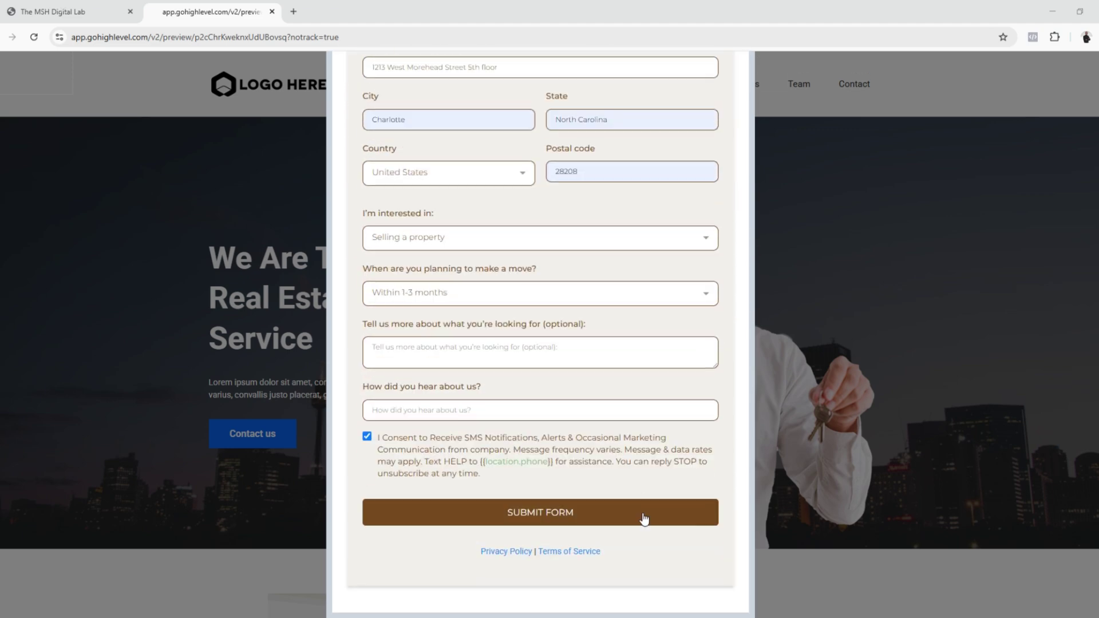
left_click(534, 508)
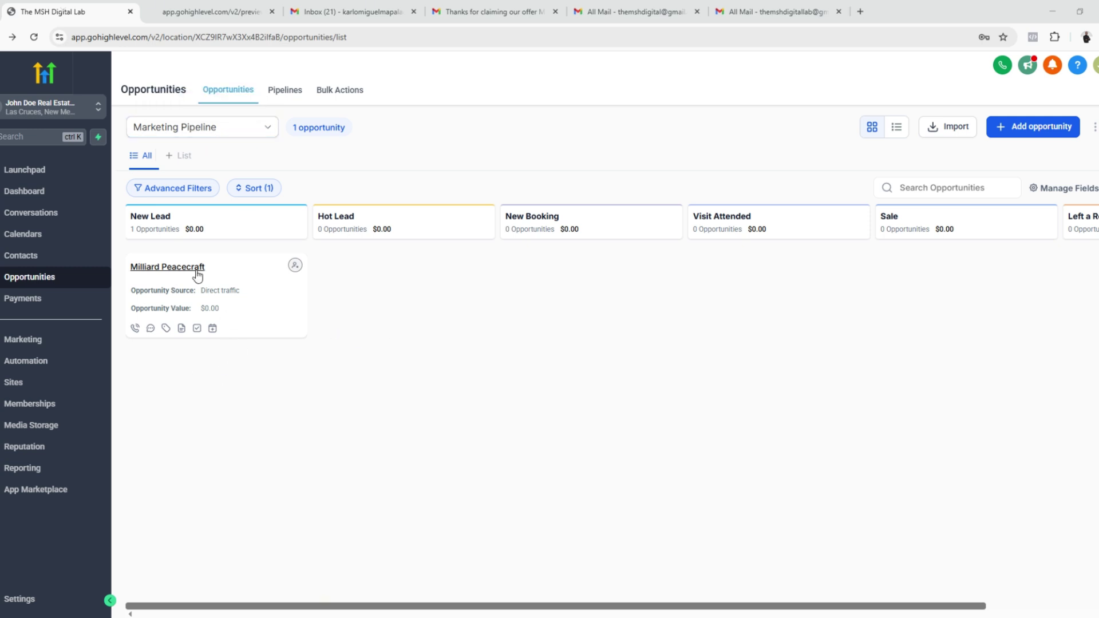
- View the lead's contact record and activity timeline, switching its composer to email
left_click(151, 332)
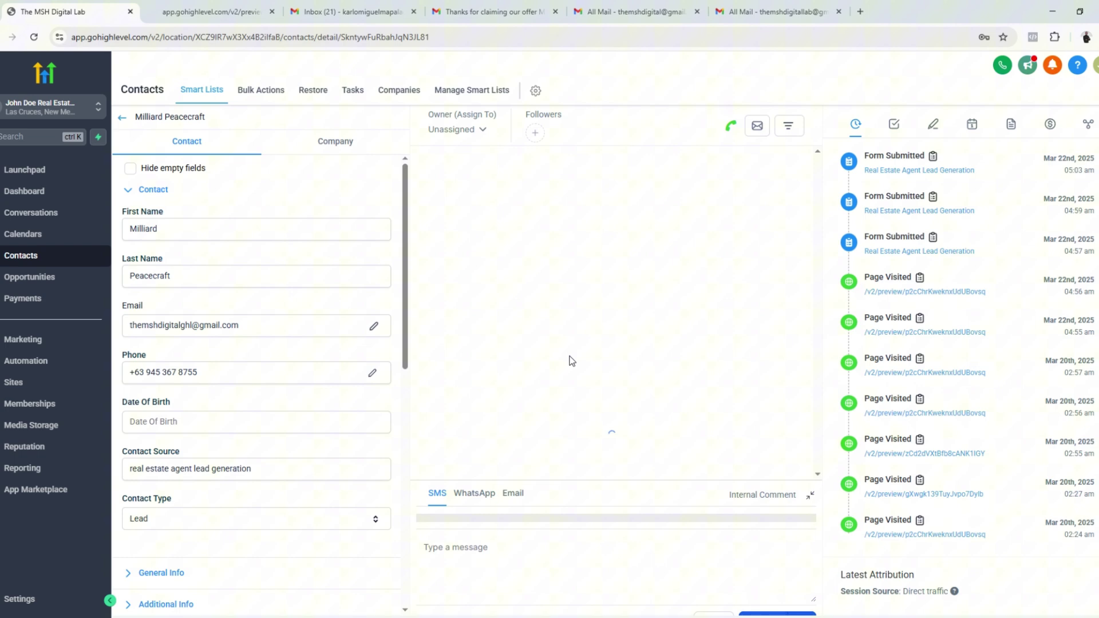
left_click(515, 496)
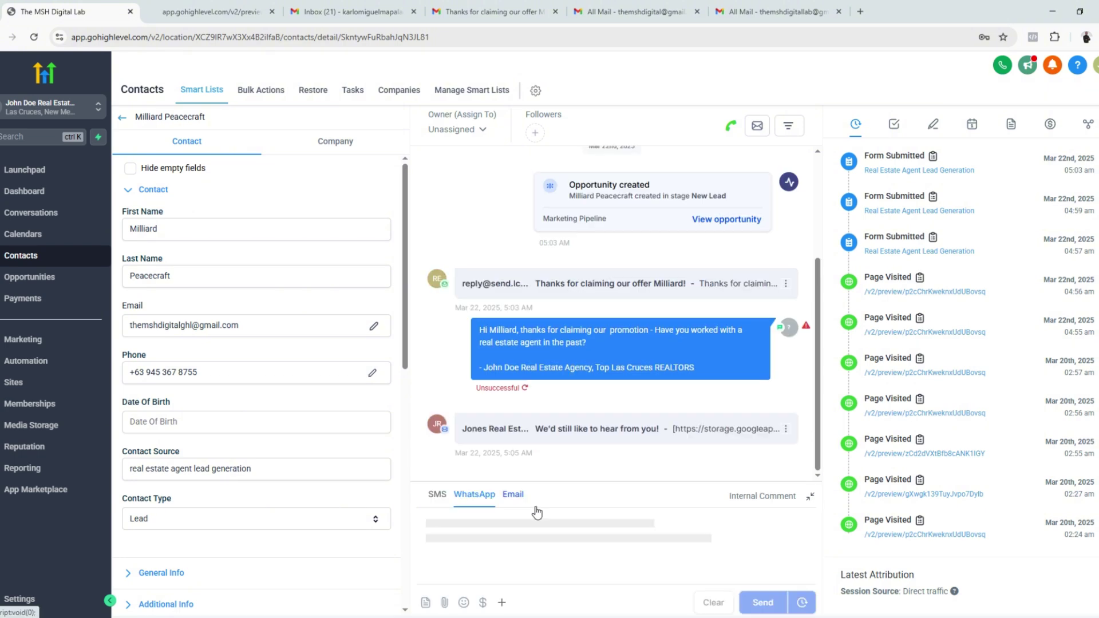
key("alt+Left")
- Review the opportunity's details, notes and task form, then start booking an appointment
left_click(160, 328)
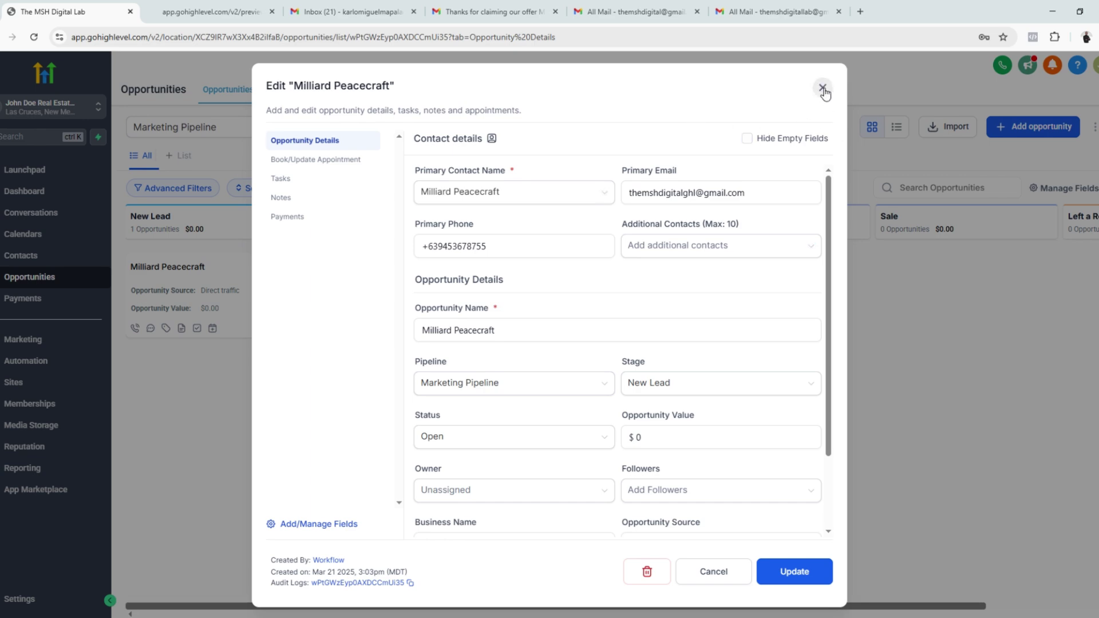
left_click(822, 88)
left_click(181, 331)
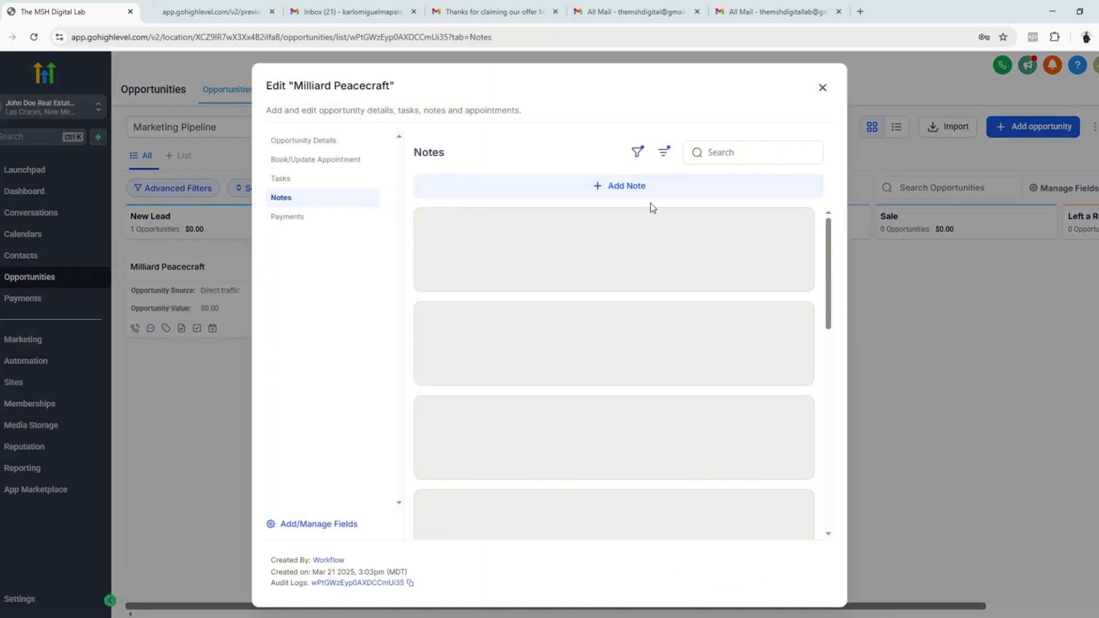
left_click(197, 328)
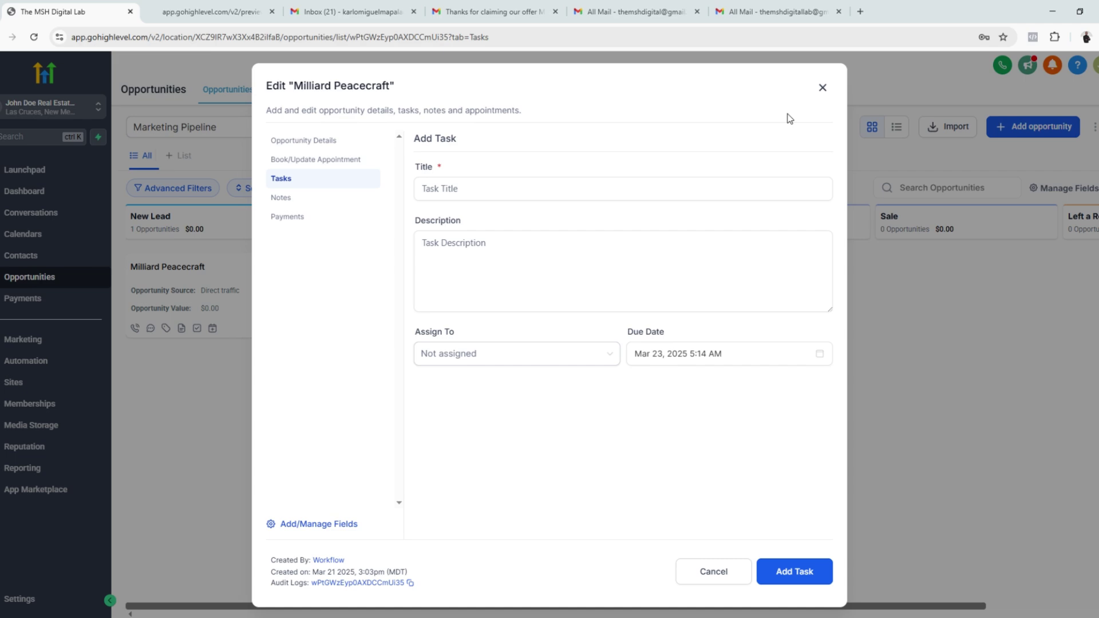
left_click(822, 84)
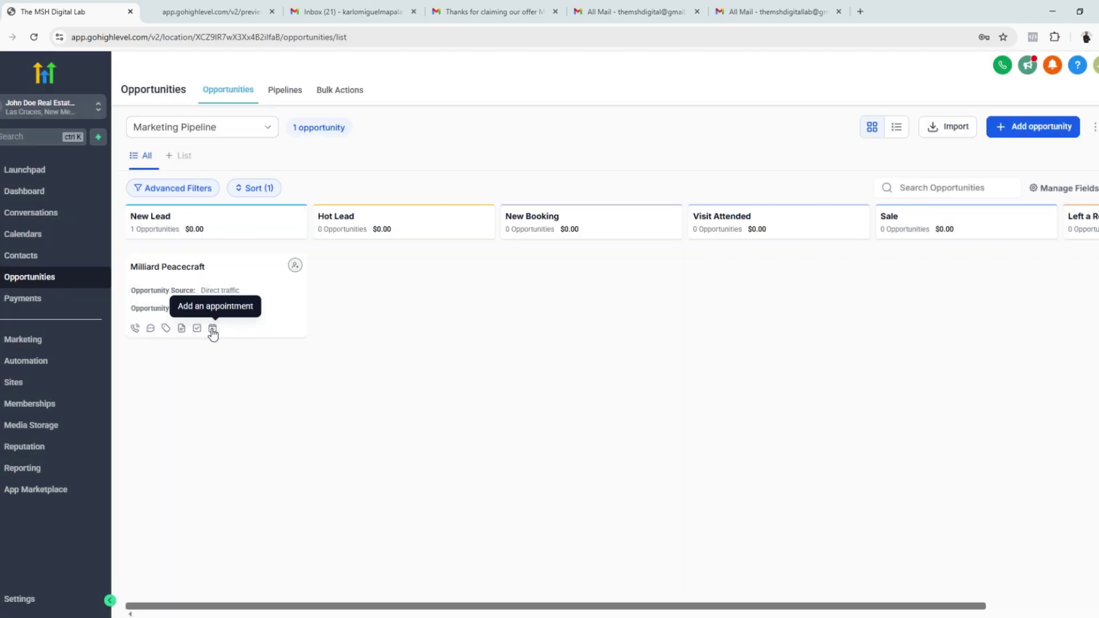
left_click(212, 330)
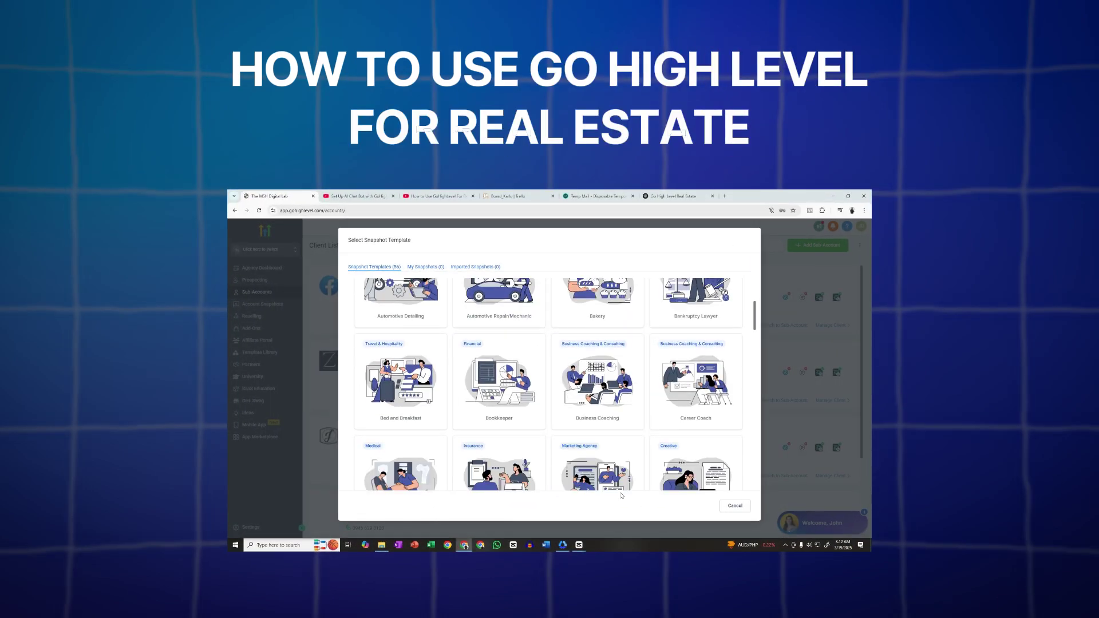
- Scroll the course landing page past the 'Get 30 Days Free Trial' headline to the call-to-action
scroll(622, 495, "down", 5)
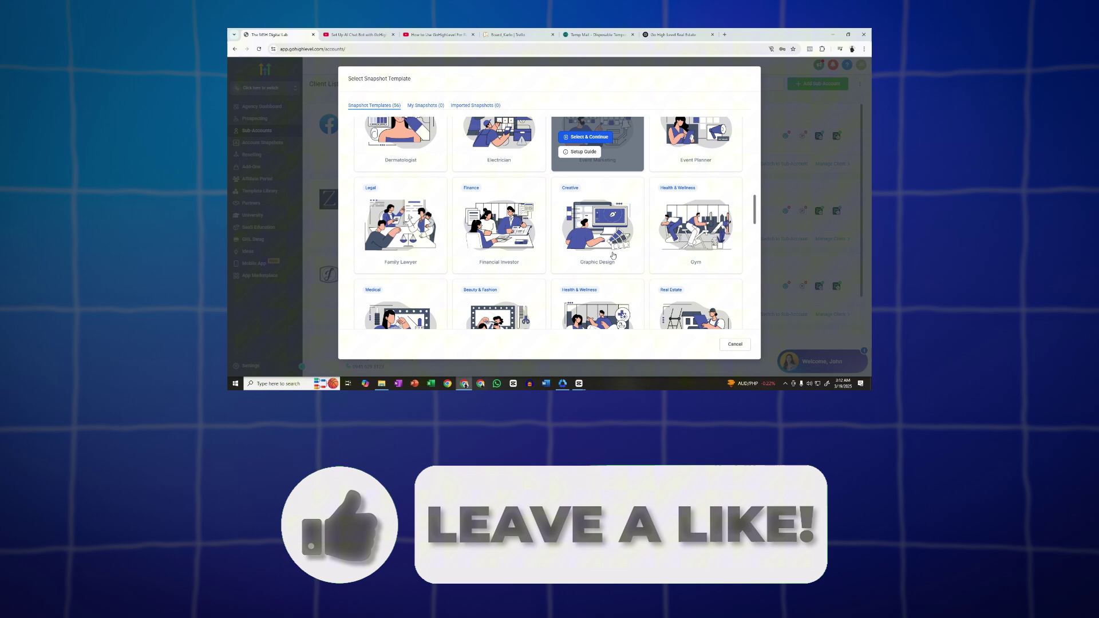
scroll(613, 255, "down", 5)
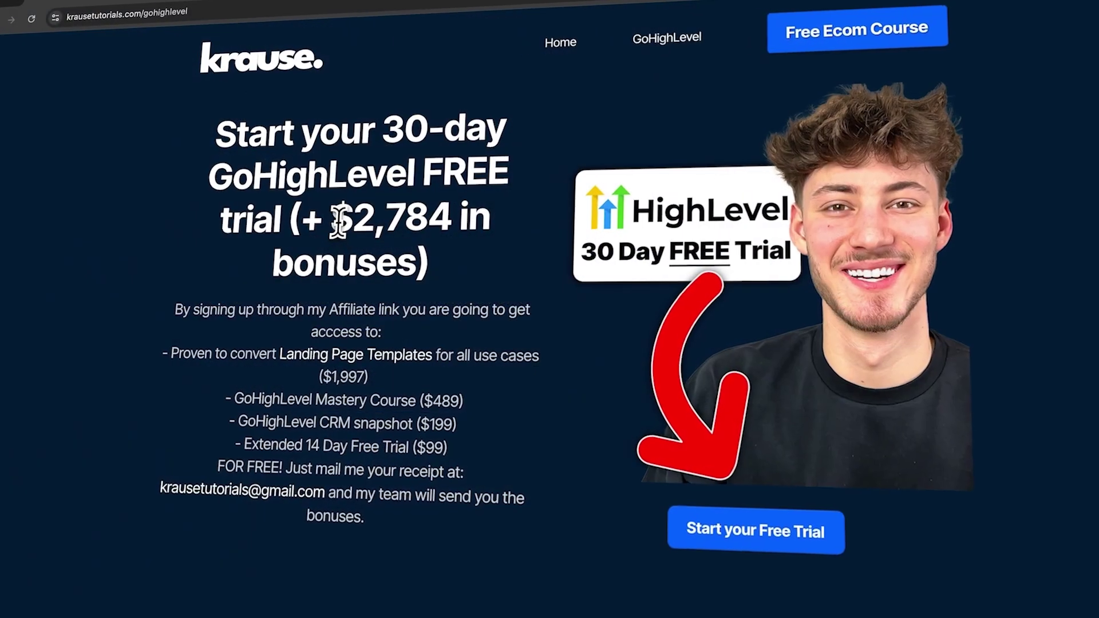
left_click_drag(339, 222, 408, 264)
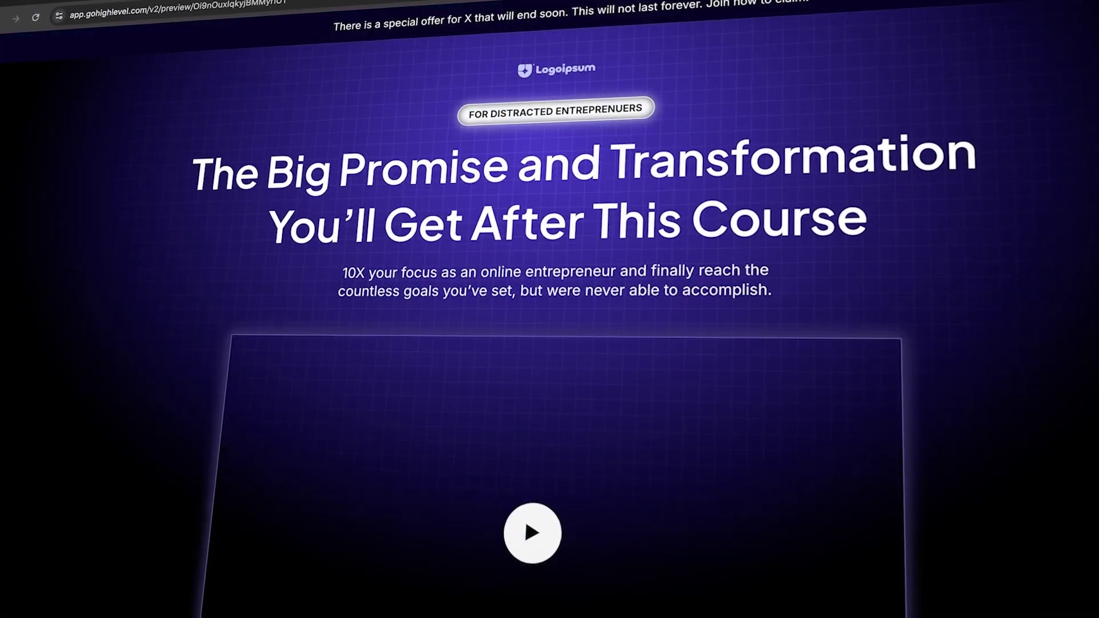
scroll(549, 309, "down", 10)
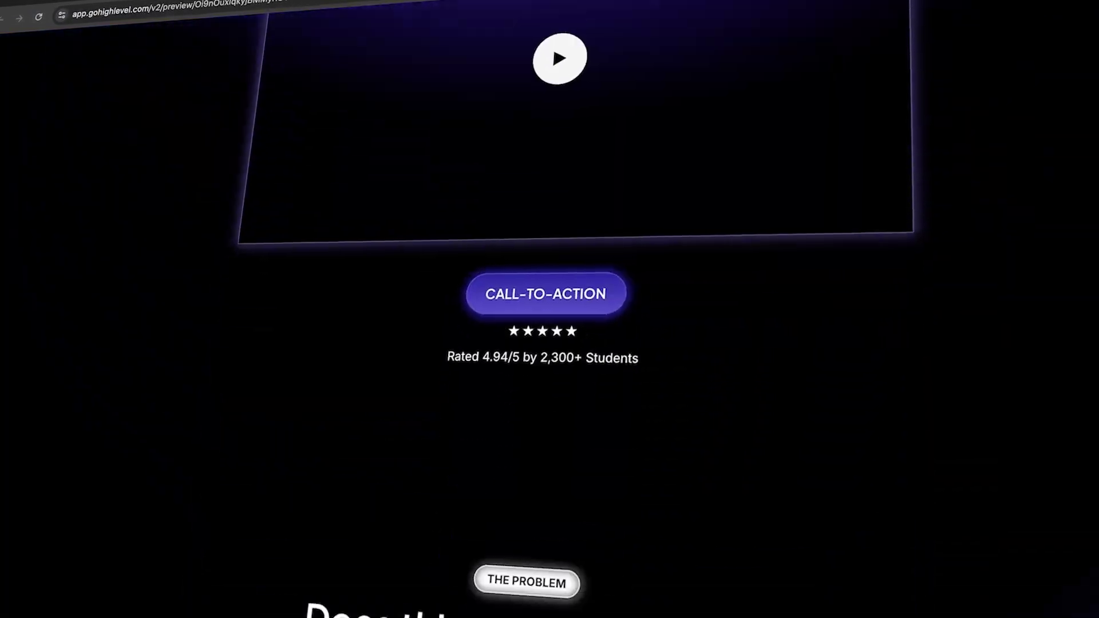